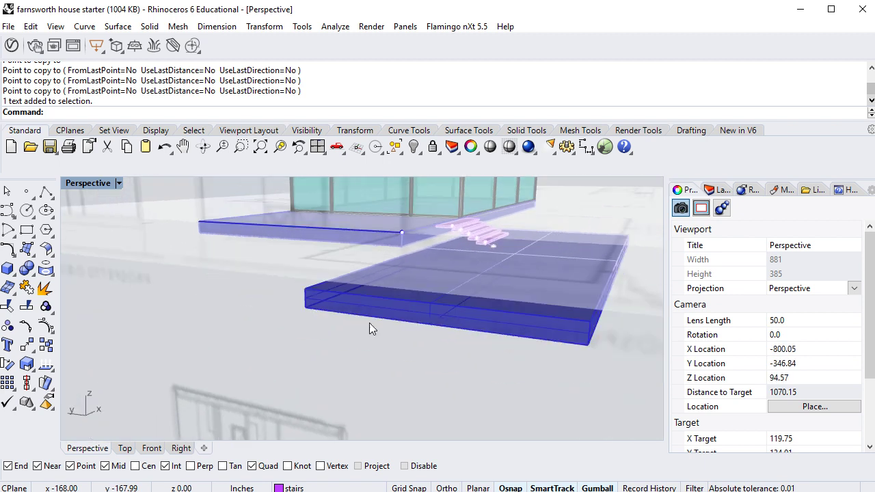
# Step: Examine the stair treads in the model and the stair supports in the reference photo of the house
pyautogui.scroll(6, 468, 224)
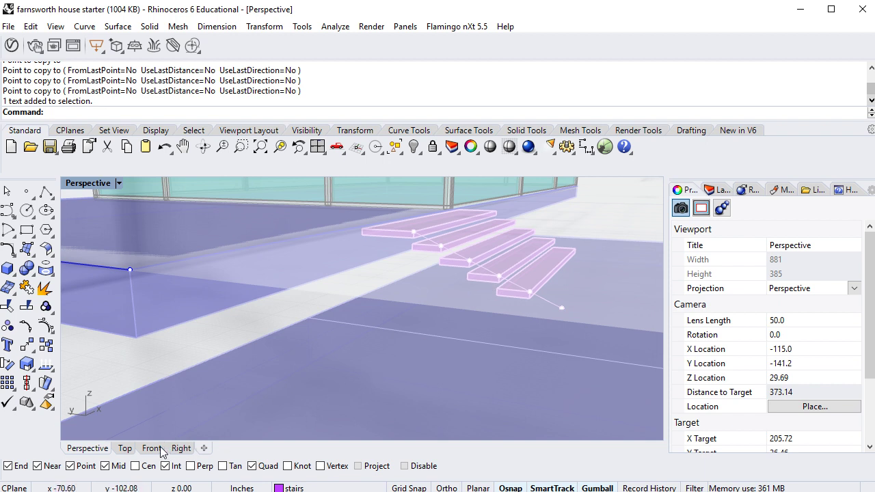
pyautogui.scroll(-20, 191, 387)
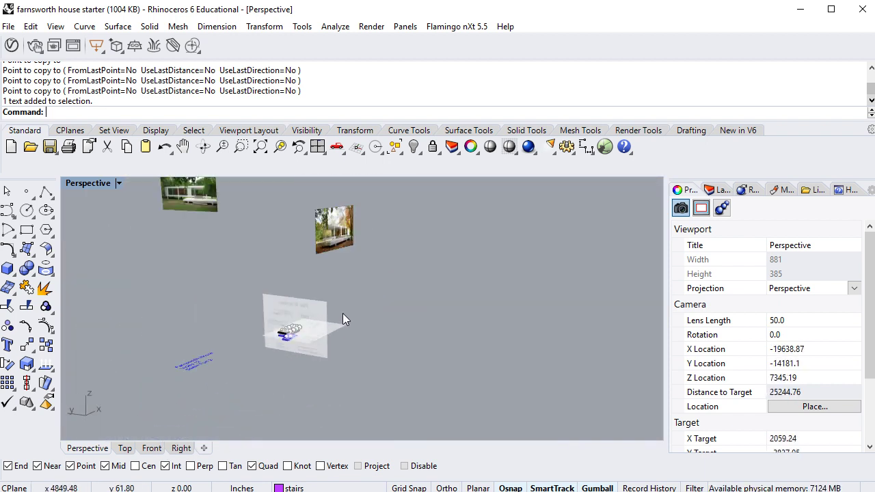
pyautogui.scroll(12, 342, 313)
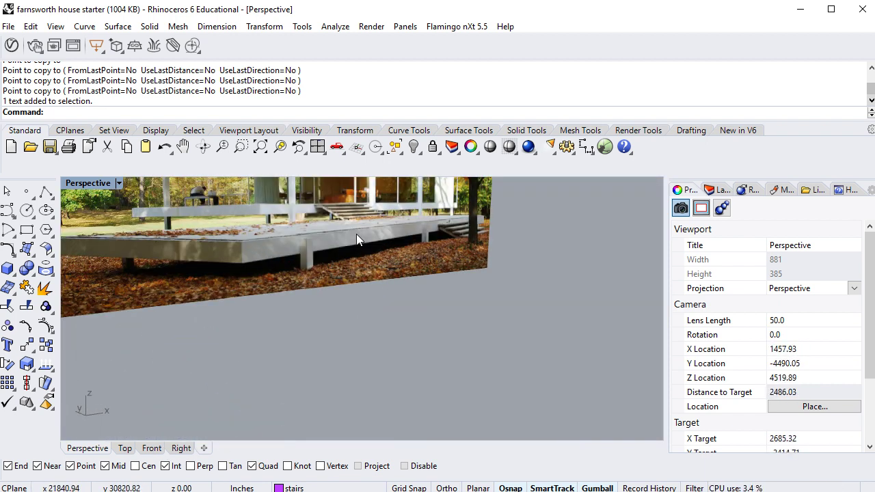
pyautogui.scroll(20, 357, 234)
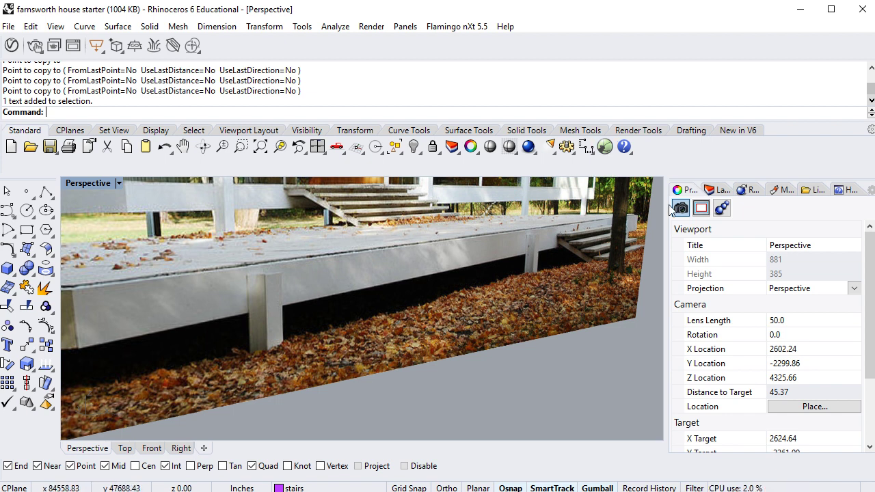
pyautogui.scroll(-5, 417, 309)
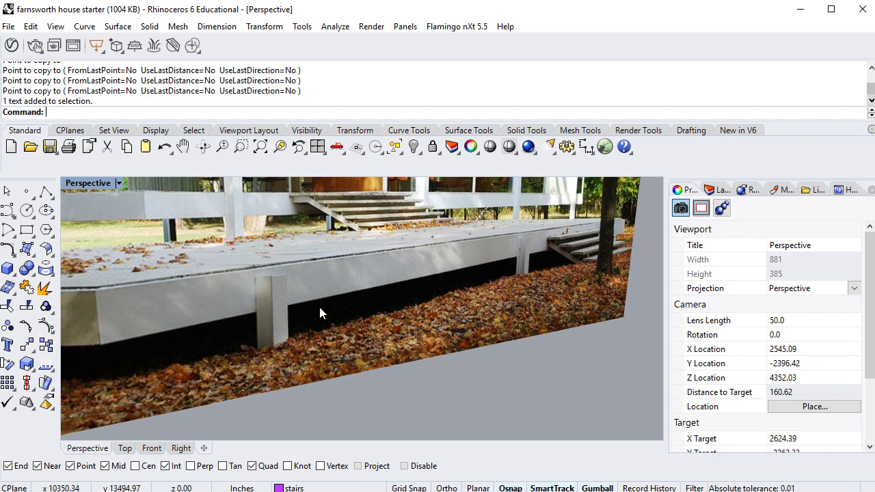
pyautogui.scroll(-5, 205, 382)
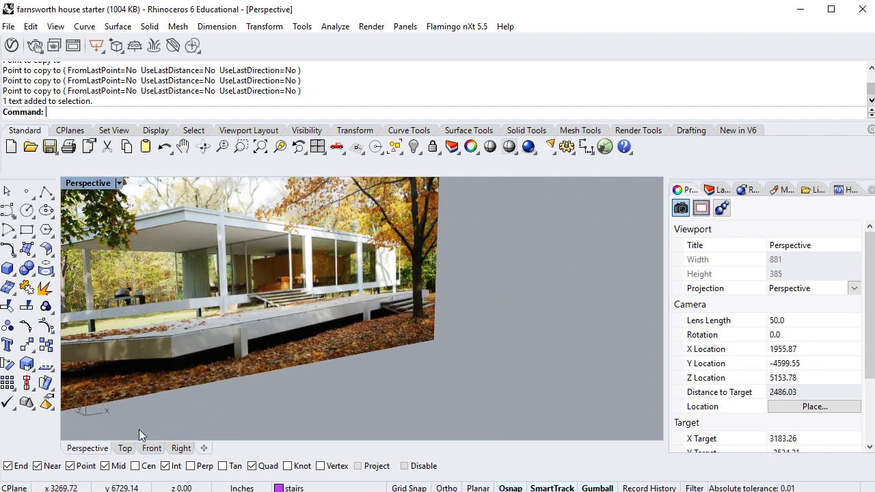
# Step: In the Right view, move the sloped stair line from its upper endpoint to the lower corner of the top landing
pyautogui.click(182, 448)
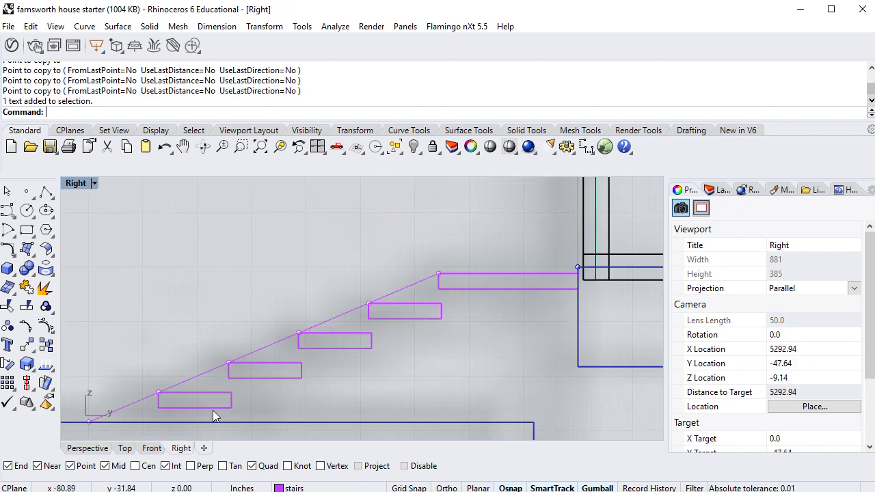
pyautogui.click(406, 287)
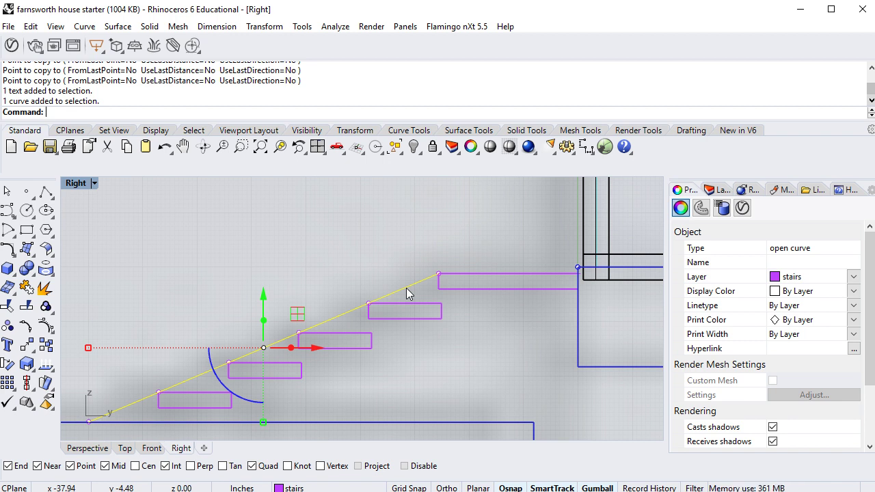
pyautogui.write('ve')
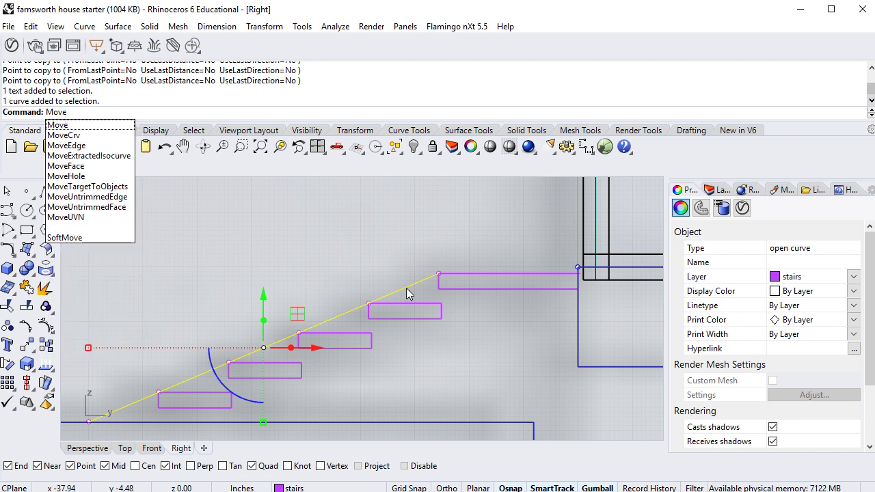
pyautogui.press('Return')
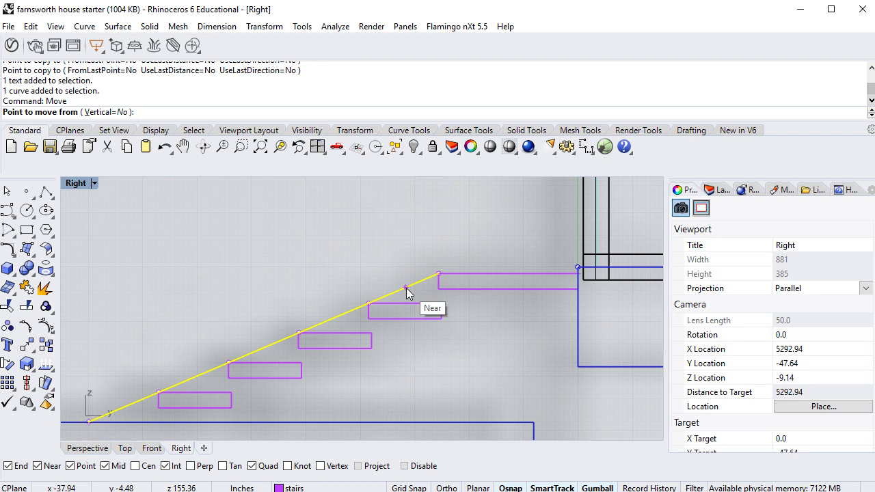
pyautogui.click(438, 274)
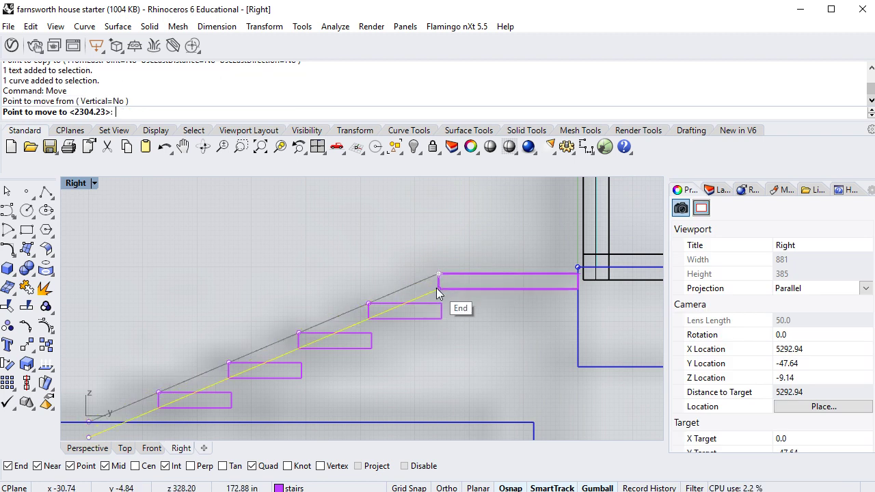
pyautogui.click(438, 291)
pyautogui.click(478, 330)
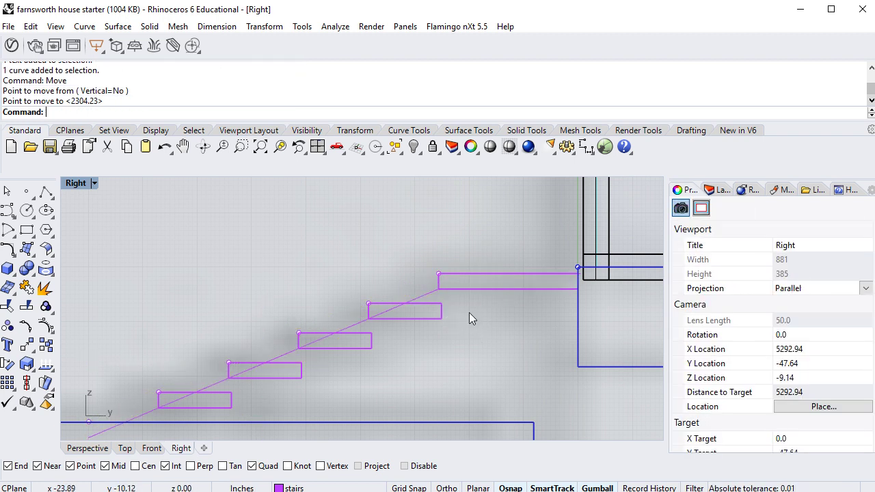
# Step: Move the horizontal line on the landing's upper edge down to the landing's lower corner, using its outer endpoint as base
pyautogui.click(481, 274)
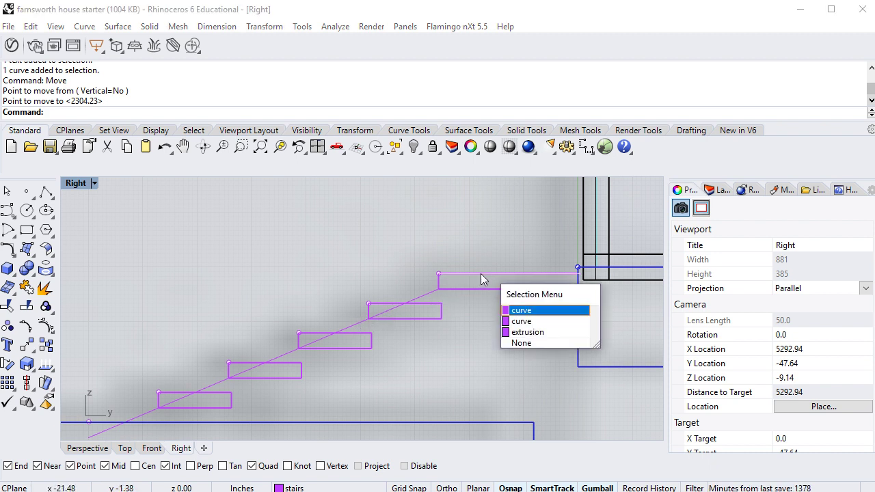
pyautogui.click(516, 311)
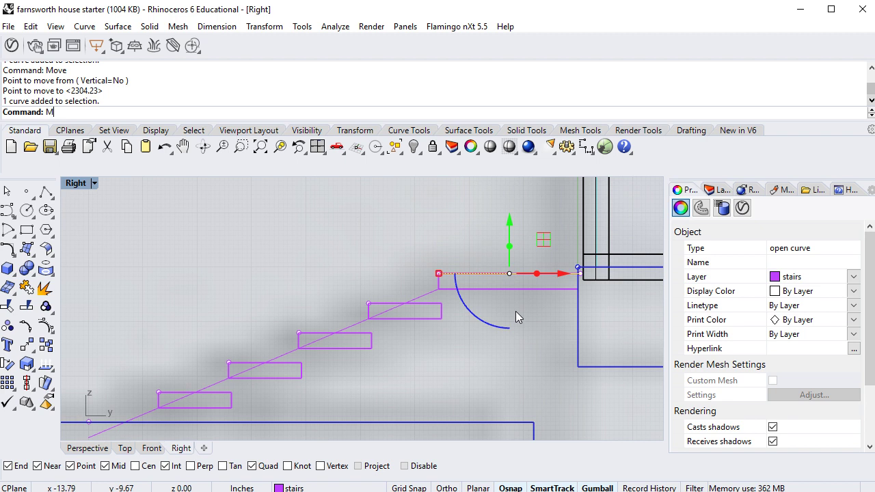
pyautogui.write('e')
pyautogui.press('Return')
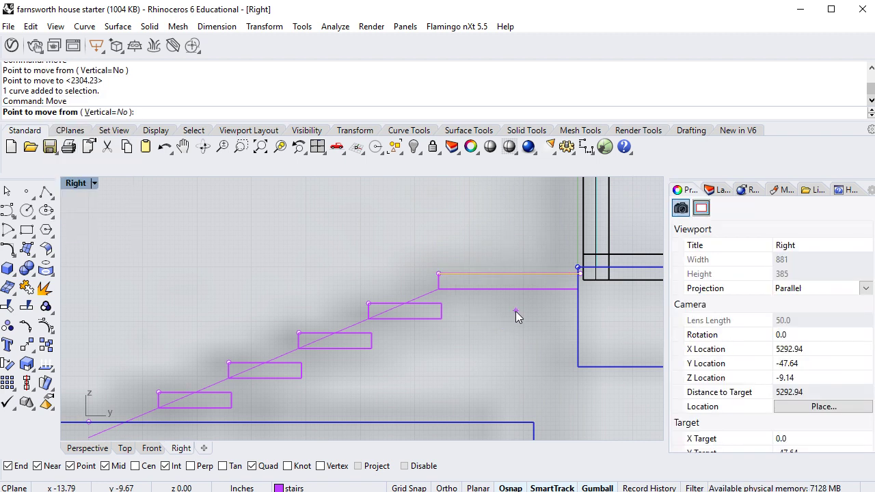
pyautogui.click(438, 274)
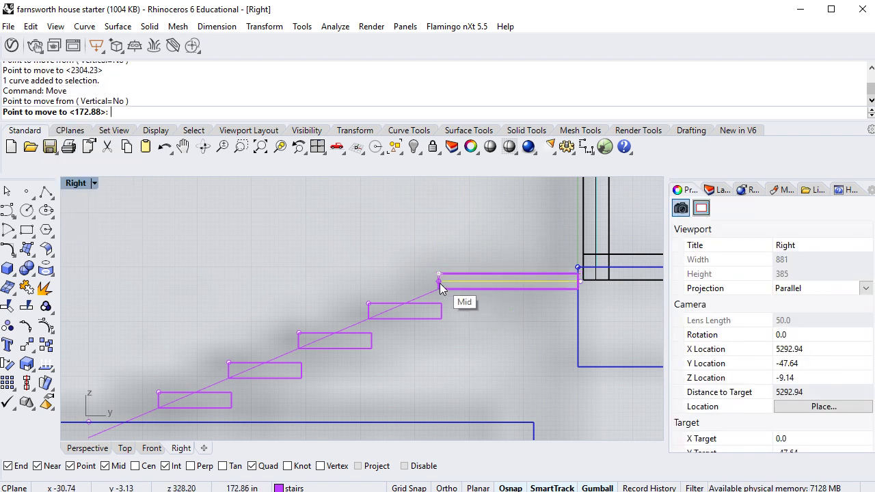
pyautogui.click(438, 292)
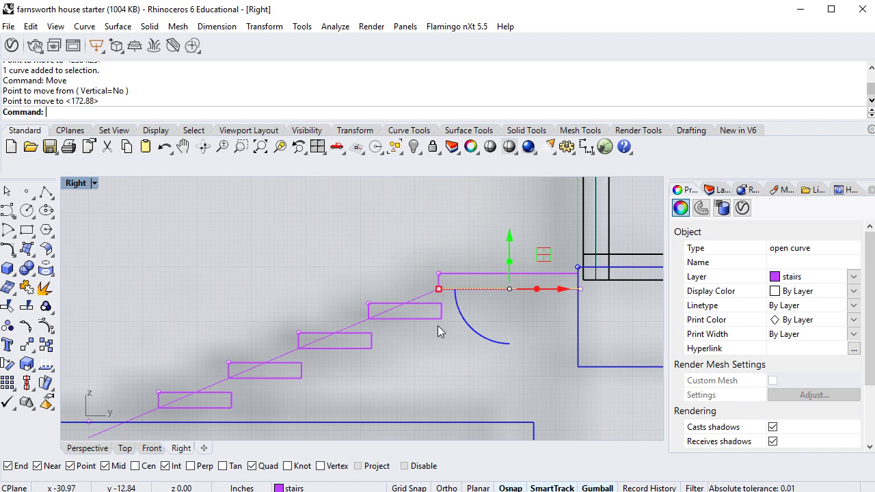
pyautogui.click(620, 428)
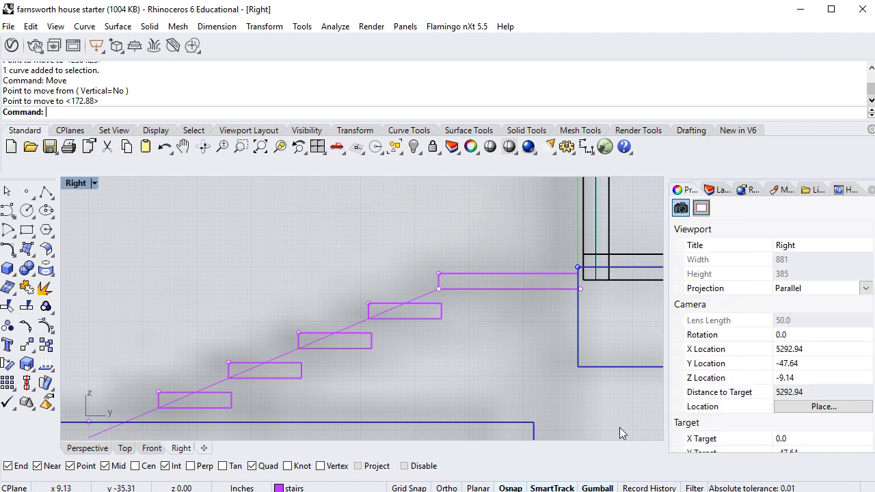
# Step: Join the sloped stair line and the horizontal landing line into one curve
pyautogui.click(497, 289)
pyautogui.click(556, 326)
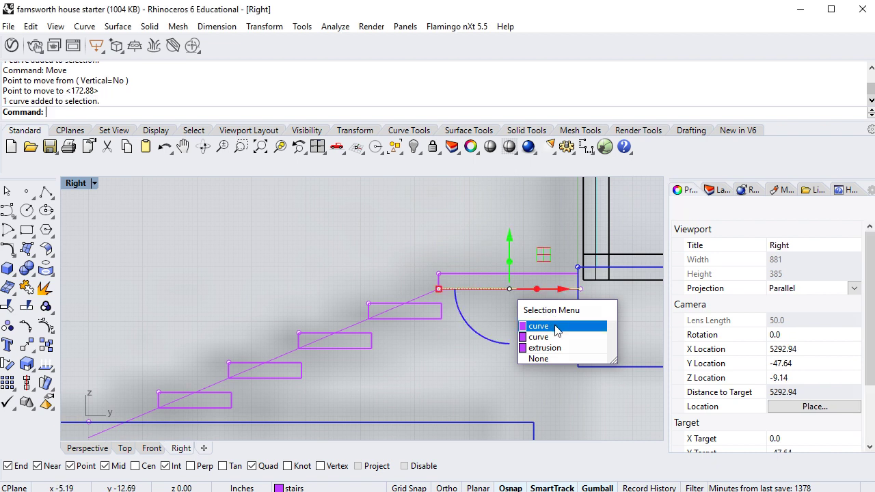
pyautogui.keyDown('shift'); pyautogui.click(425, 294); pyautogui.keyUp('shift')
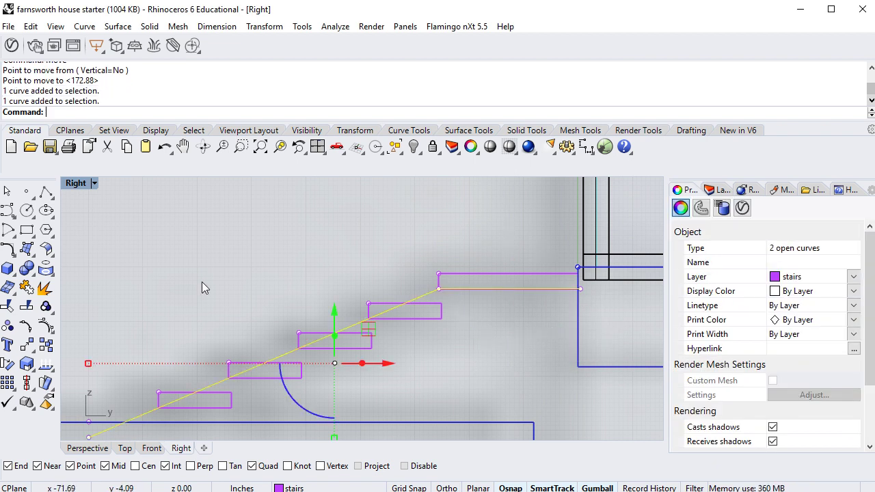
pyautogui.click(30, 287)
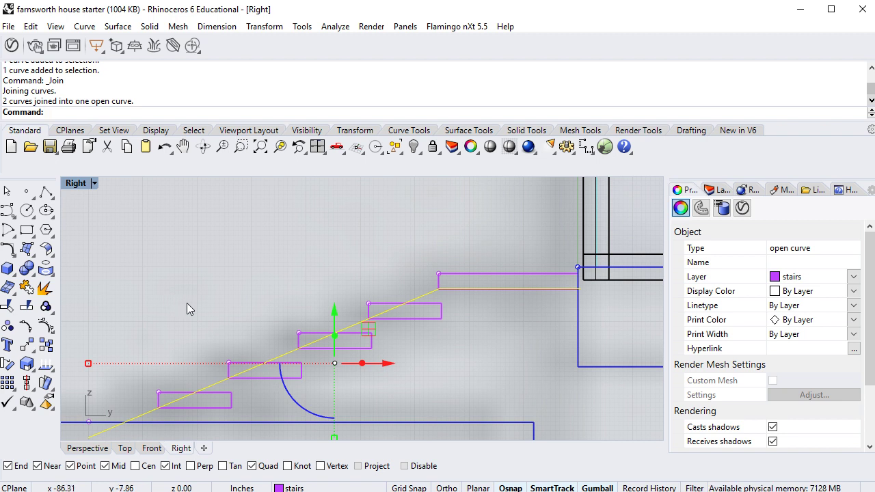
# Step: Check the joined curve against the stairs in perspective, and shift it horizontally toward the house in the Right view
pyautogui.click(85, 448)
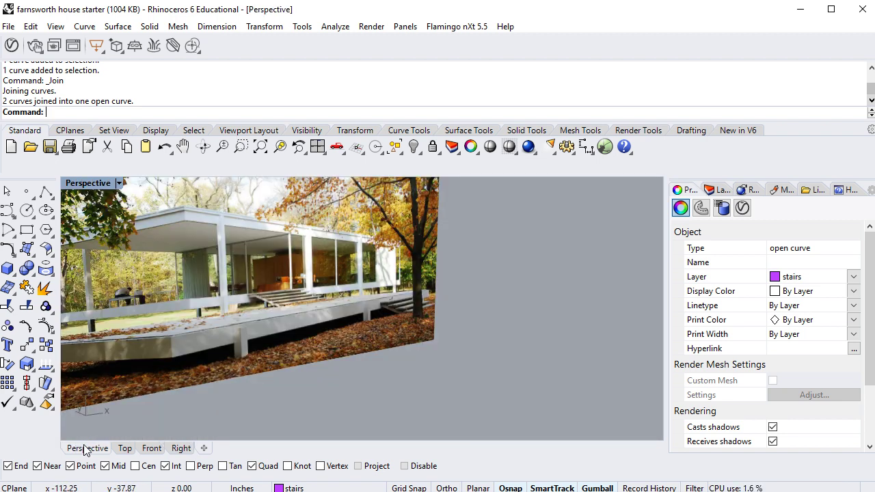
pyautogui.scroll(-8, 207, 379)
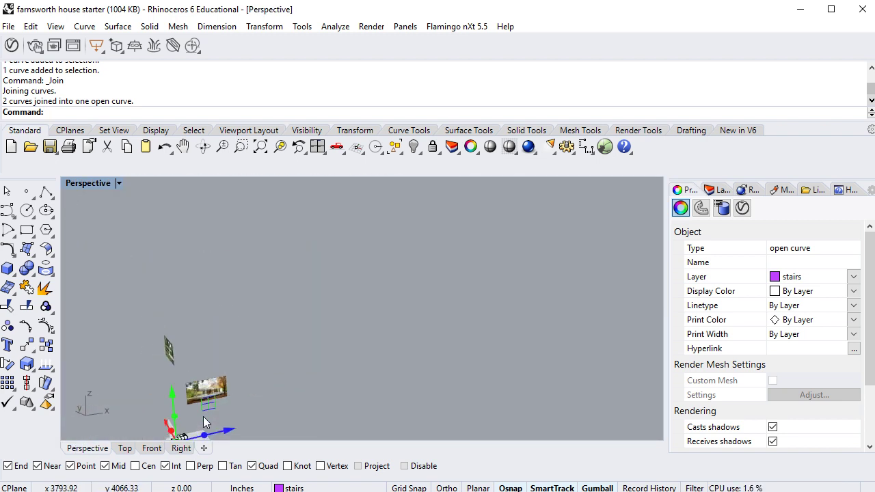
pyautogui.scroll(10, 236, 342)
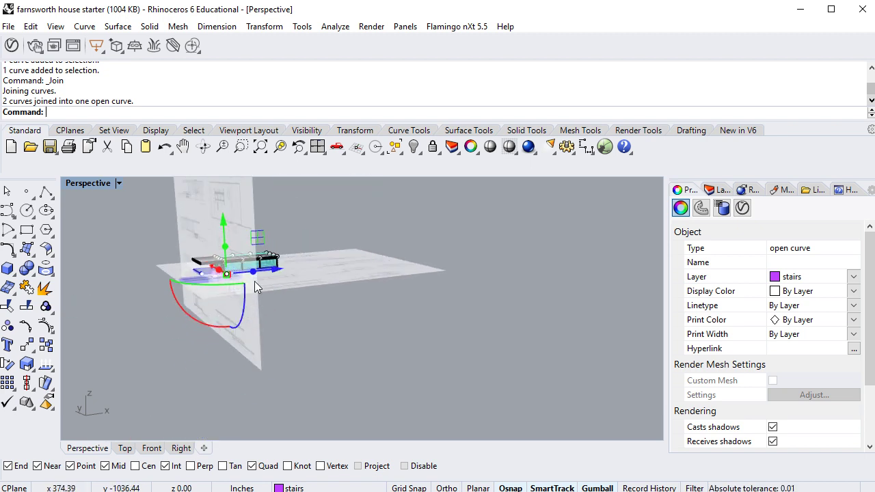
pyautogui.scroll(6, 245, 277)
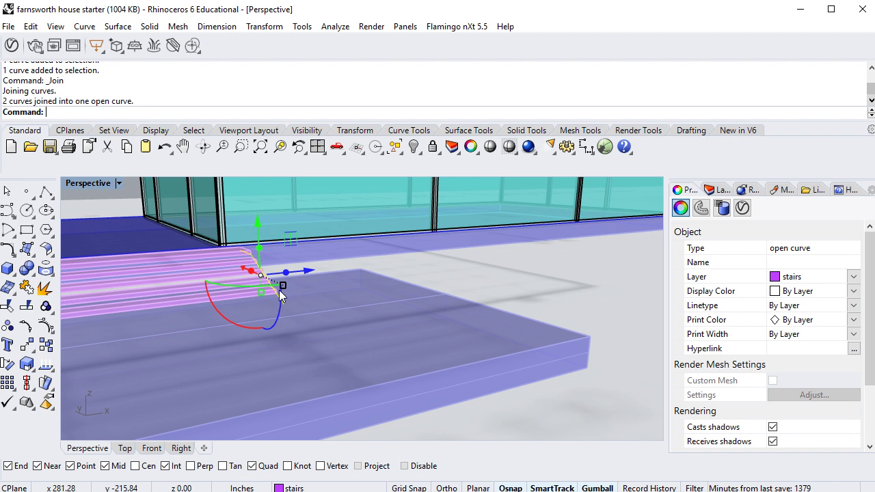
pyautogui.click(181, 448)
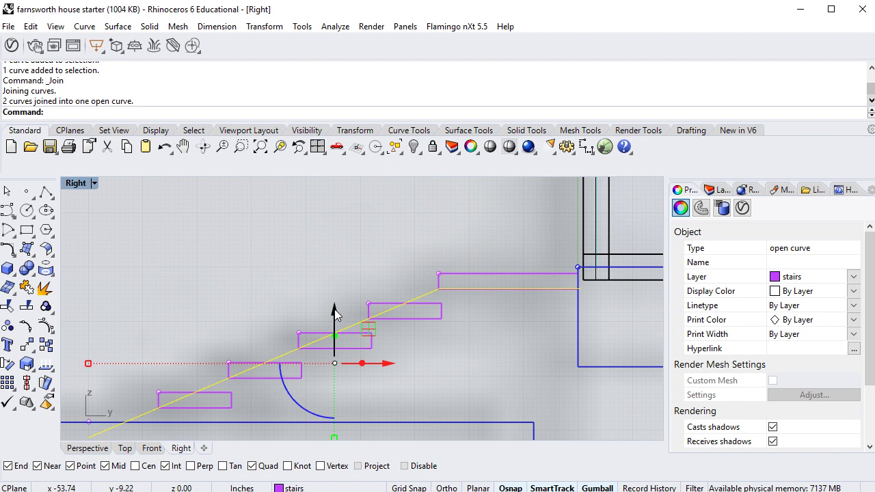
pyautogui.moveTo(335, 313); pyautogui.dragTo(371, 362)
pyautogui.click(477, 361)
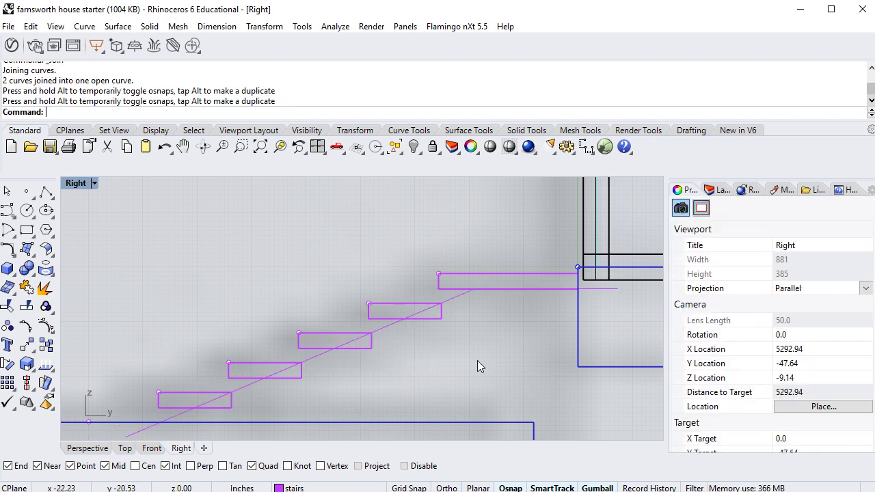
# Step: Offset the joined stair curve 4 inches downward with sharp corners and flat caps to form a closed stringer outline
pyautogui.click(460, 294)
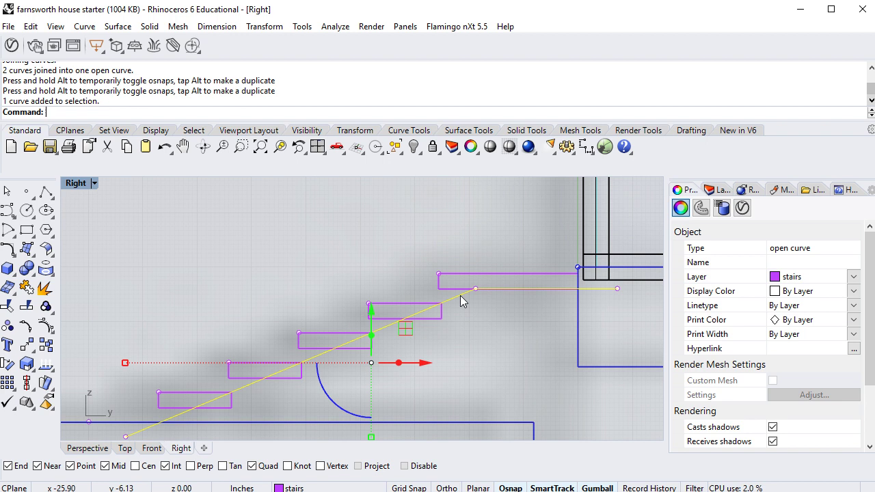
pyautogui.write('O')
pyautogui.write('ffset')
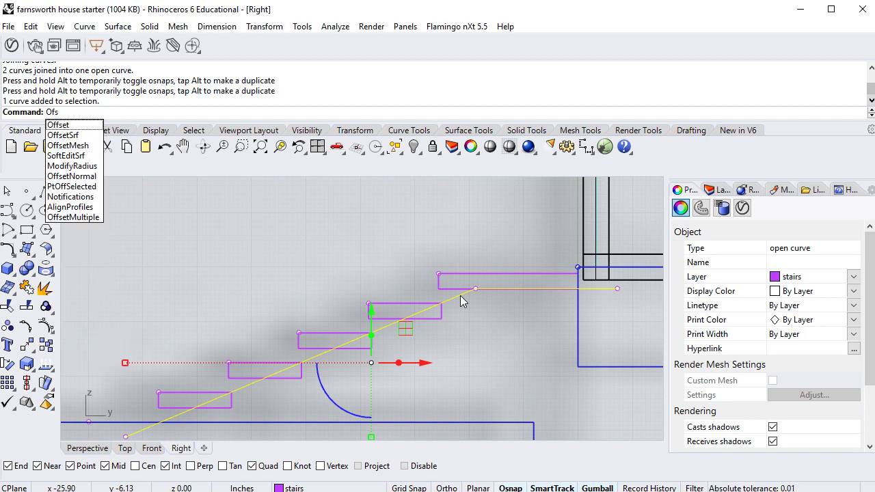
pyautogui.press('Return')
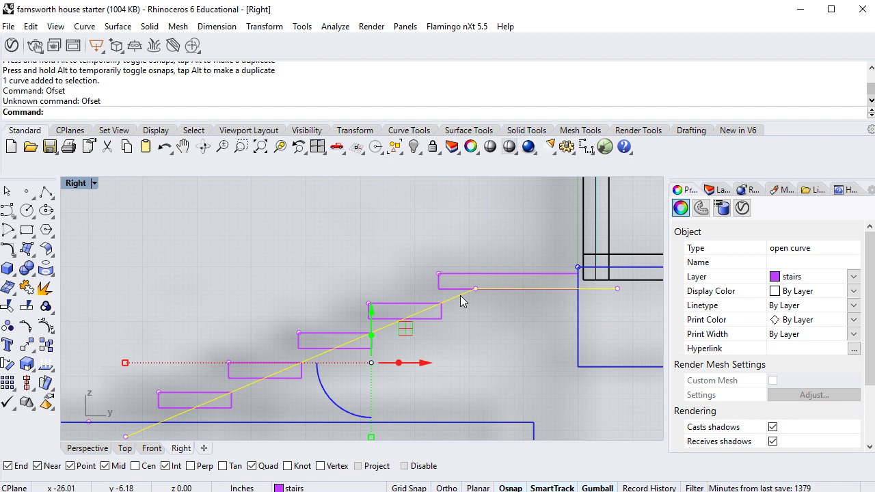
pyautogui.write('Offset')
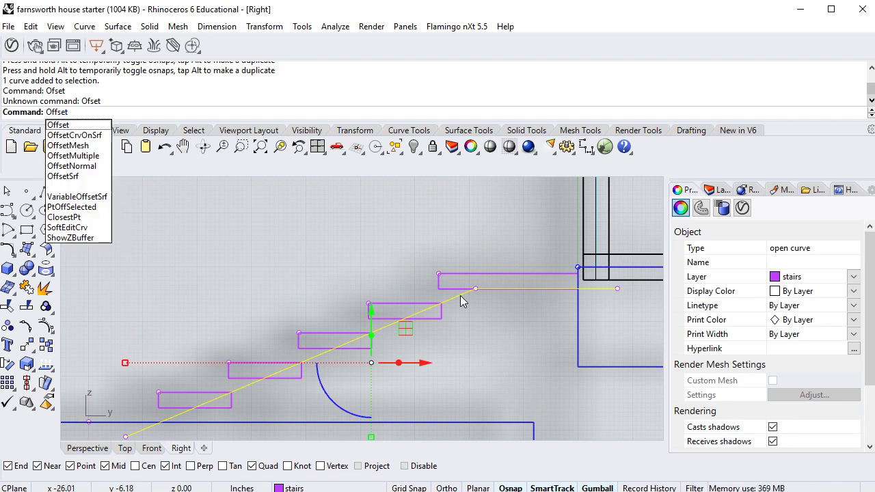
pyautogui.press('Return')
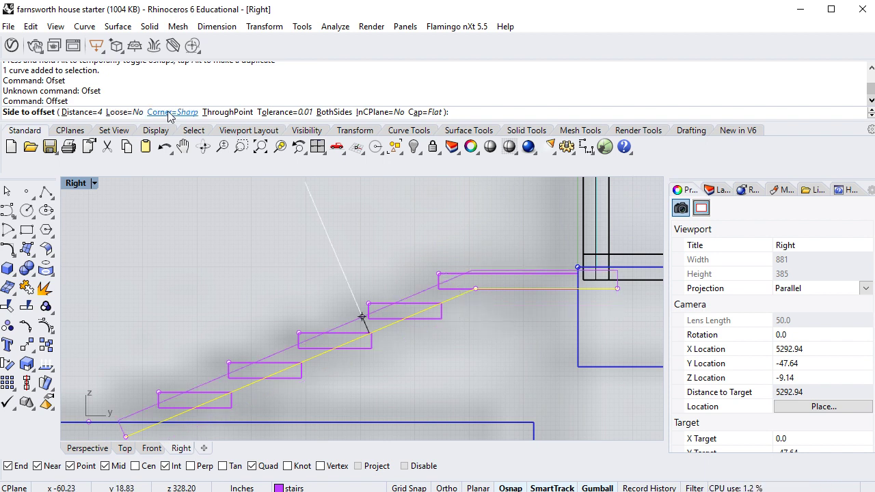
pyautogui.click(468, 342)
pyautogui.click(510, 342)
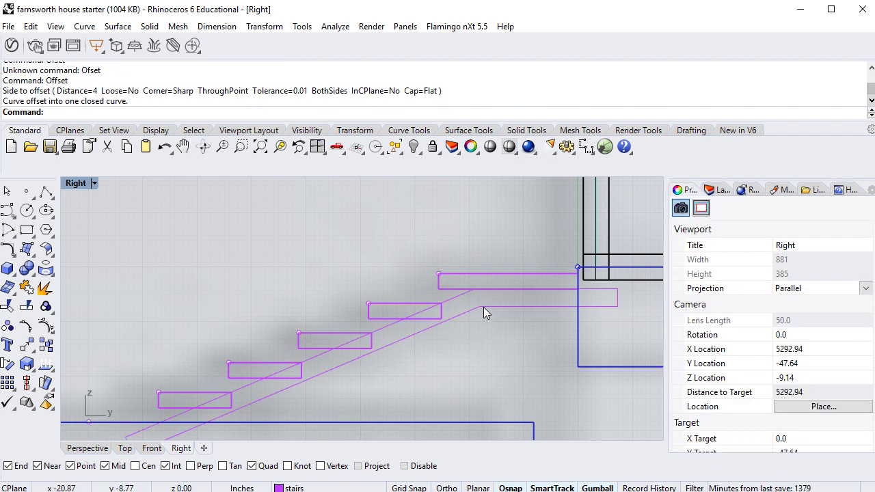
# Step: Move the closed stringer outline 4 inches outward along the X axis, away from the ends of the stair treads
pyautogui.click(483, 307)
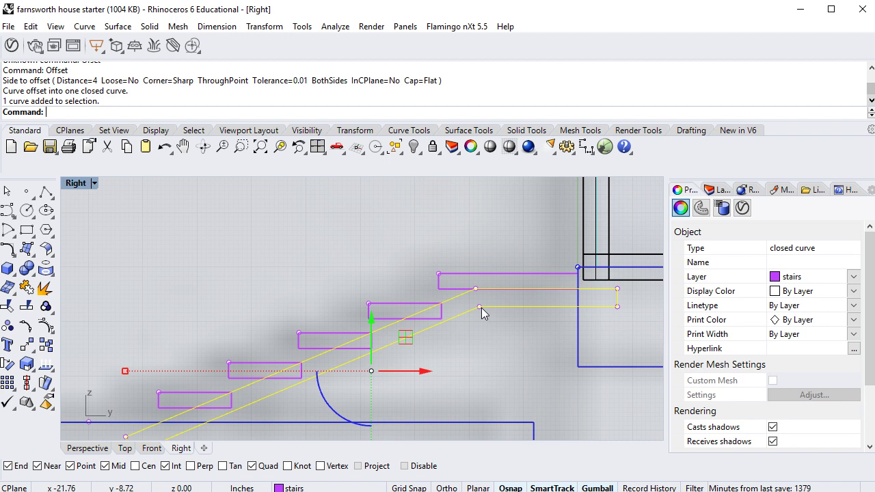
pyautogui.click(101, 448)
pyautogui.scroll(3, 271, 300)
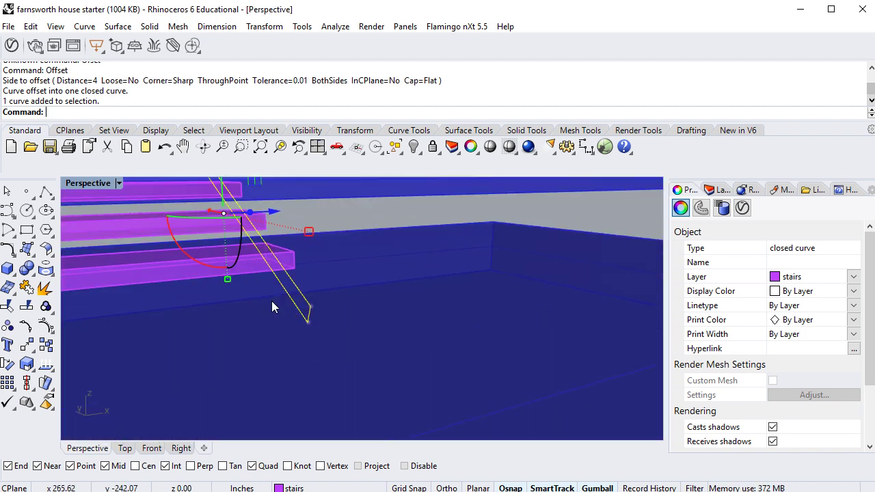
pyautogui.scroll(-2, 271, 301)
pyautogui.scroll(-5, 520, 269)
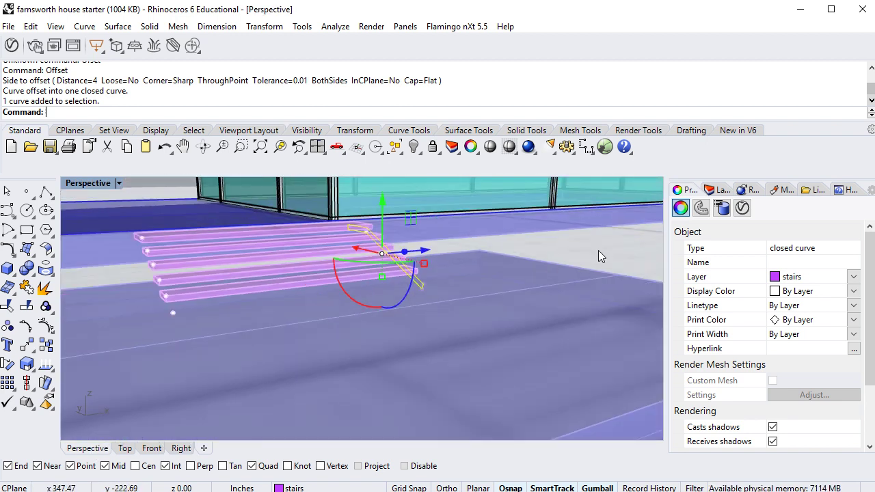
pyautogui.press('Escape')
pyautogui.moveTo(600, 252); pyautogui.dragTo(354, 266, button='right')
pyautogui.scroll(4, 456, 267)
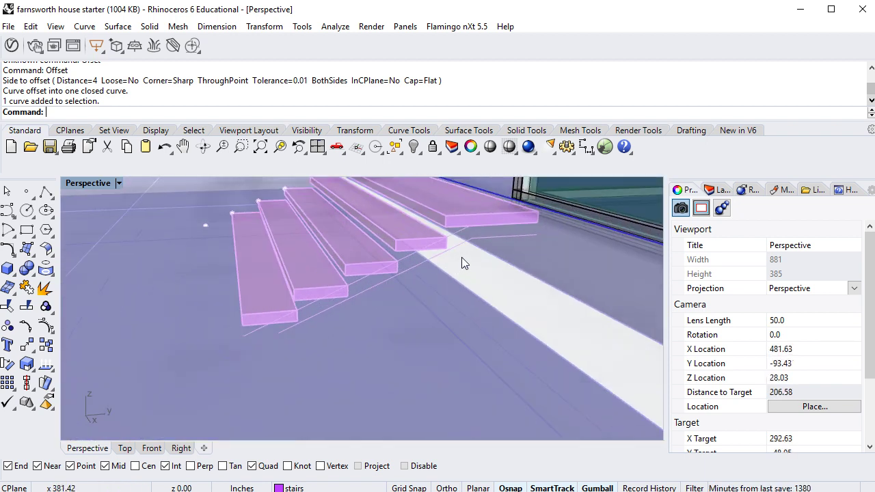
pyautogui.scroll(2, 462, 258)
pyautogui.click(462, 242)
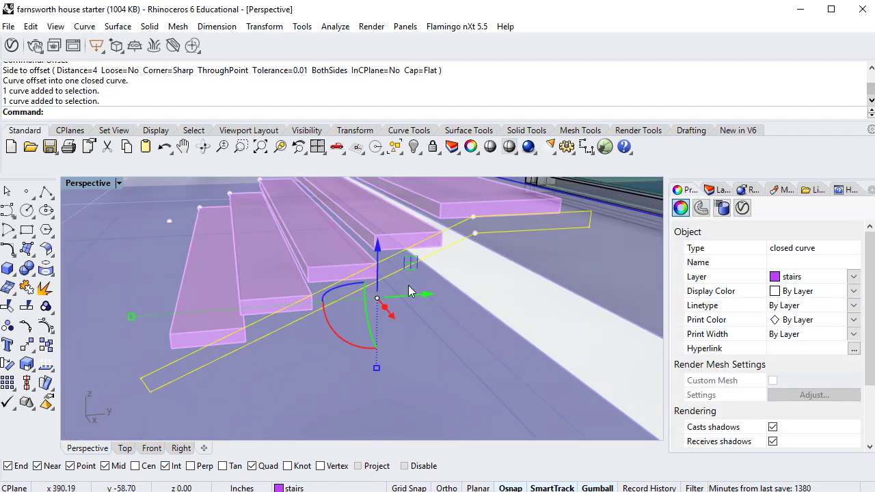
pyautogui.click(393, 318)
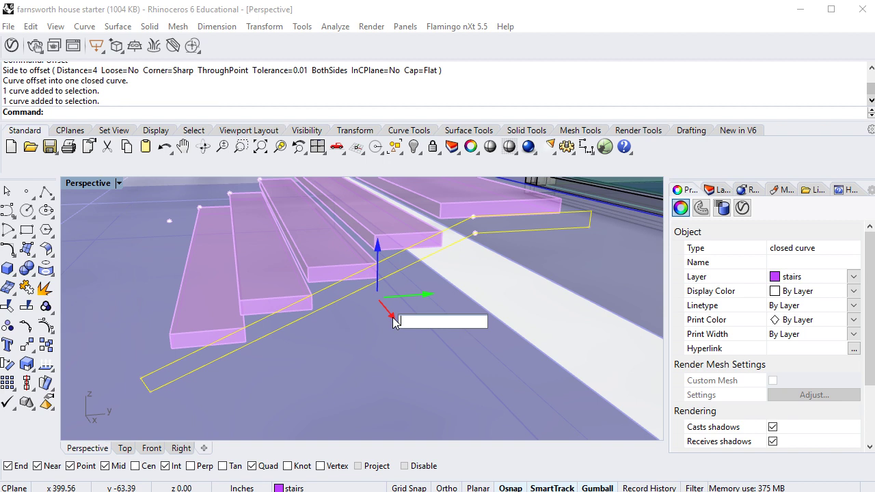
pyautogui.write('4')
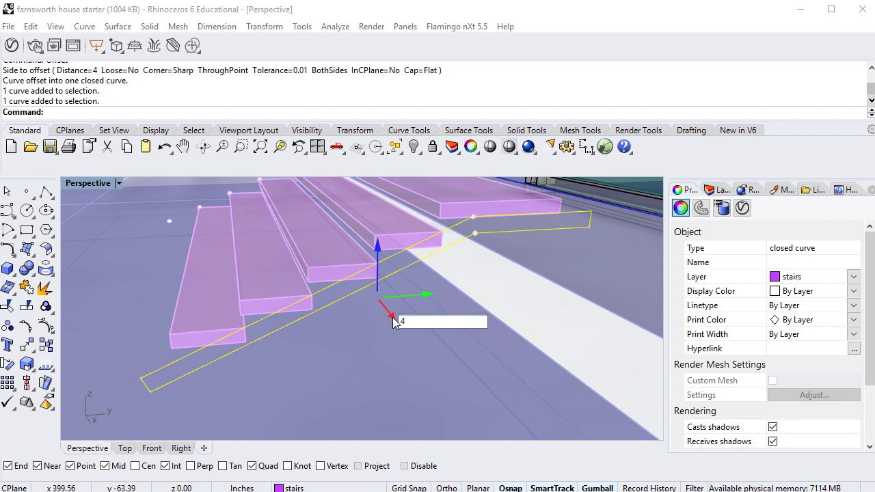
pyautogui.press('Return')
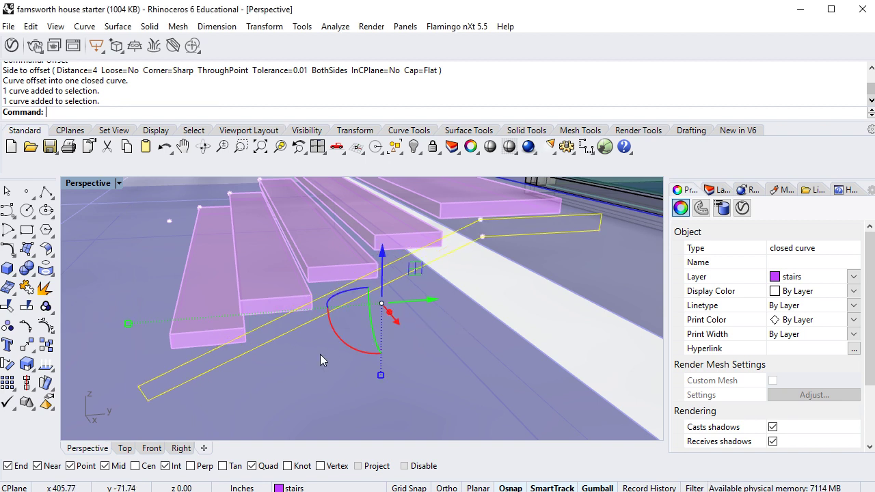
# Step: Move the stringer outline -8 inches along the X axis so it sits beneath the tread ends, and deselect it
pyautogui.moveTo(394, 321); pyautogui.dragTo(479, 360, button='right')
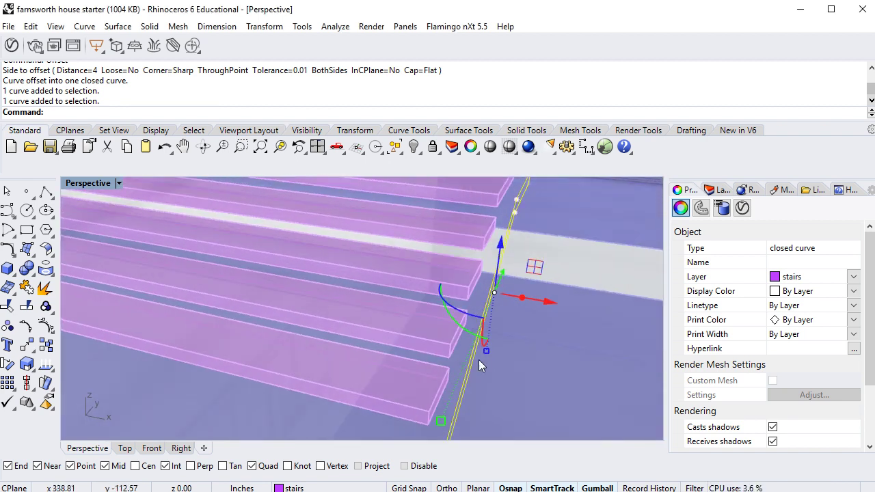
pyautogui.click(548, 302)
pyautogui.write('-8')
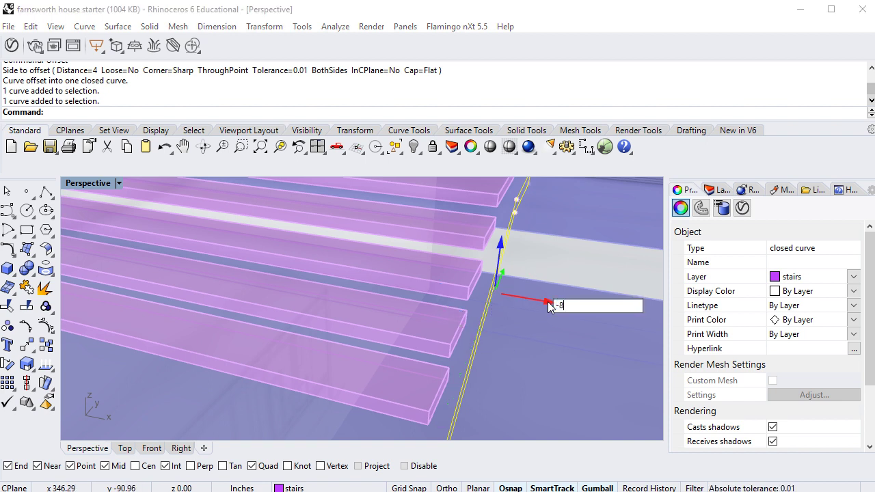
pyautogui.press('Return')
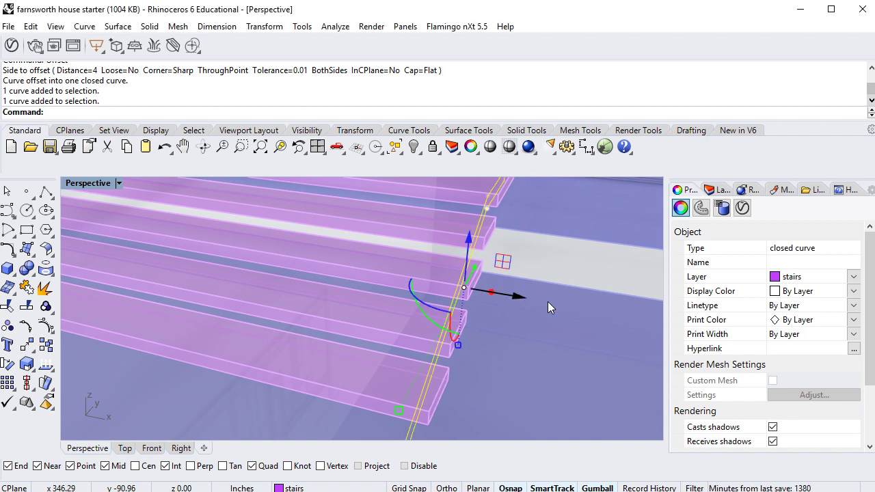
pyautogui.click(561, 257)
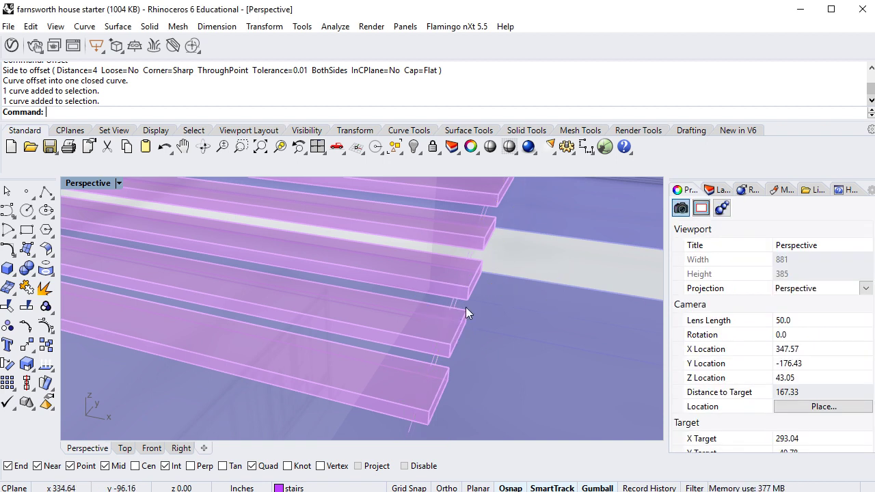
# Step: Extrude the closed stringer outline a short distance inward along the X axis beneath the treads
pyautogui.scroll(-2, 449, 306)
pyautogui.click(455, 301)
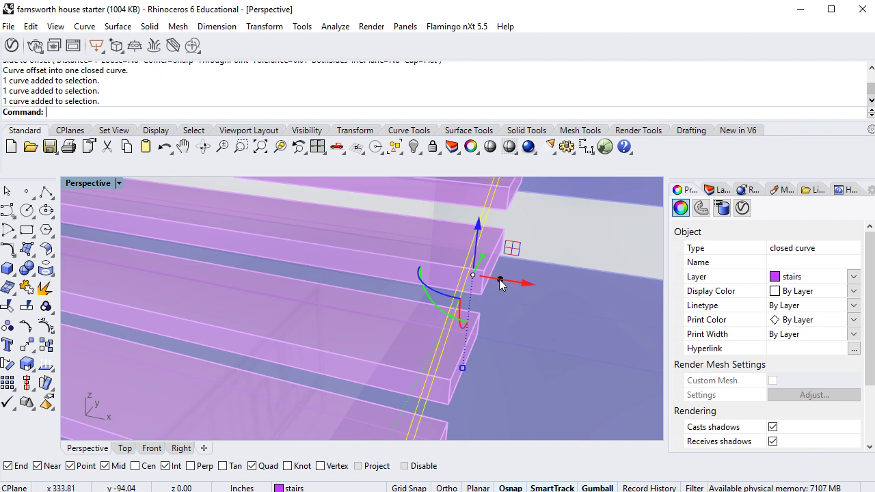
pyautogui.moveTo(500, 285); pyautogui.dragTo(444, 278)
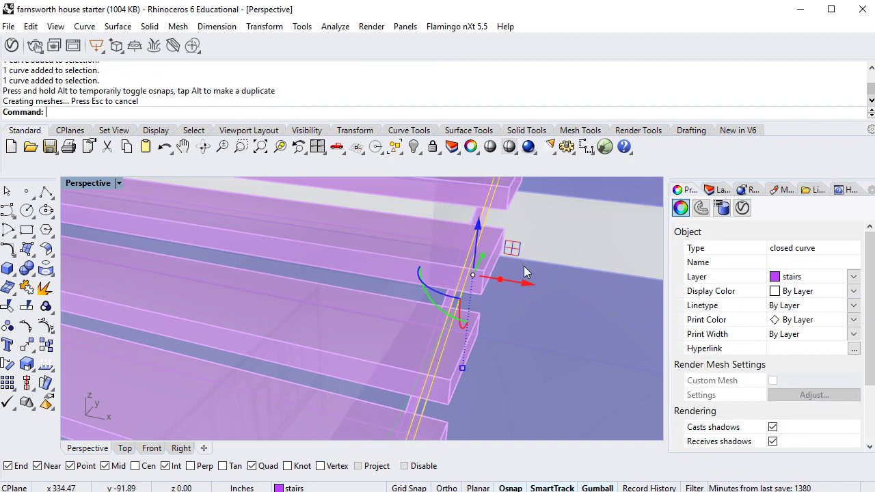
pyautogui.click(584, 227)
# Step: Cap the open stringer extrusion to make it a closed solid
pyautogui.moveTo(482, 275); pyautogui.dragTo(467, 251, button='right')
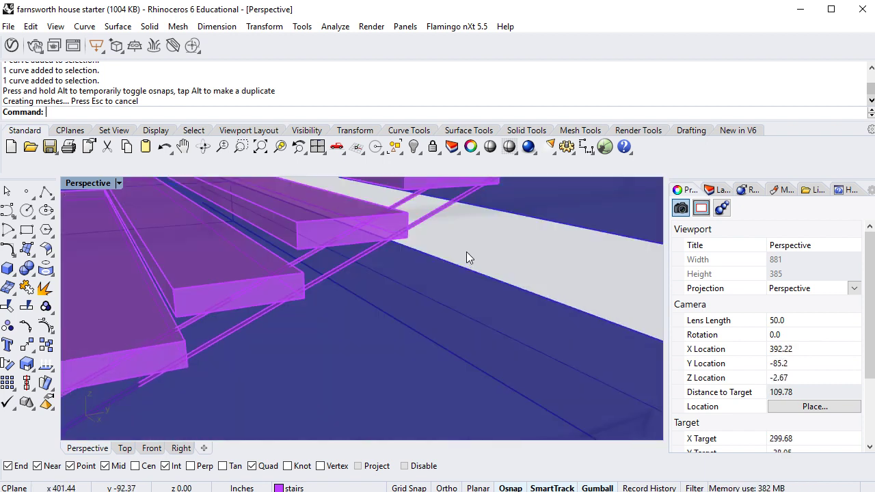
pyautogui.rightClick(467, 252)
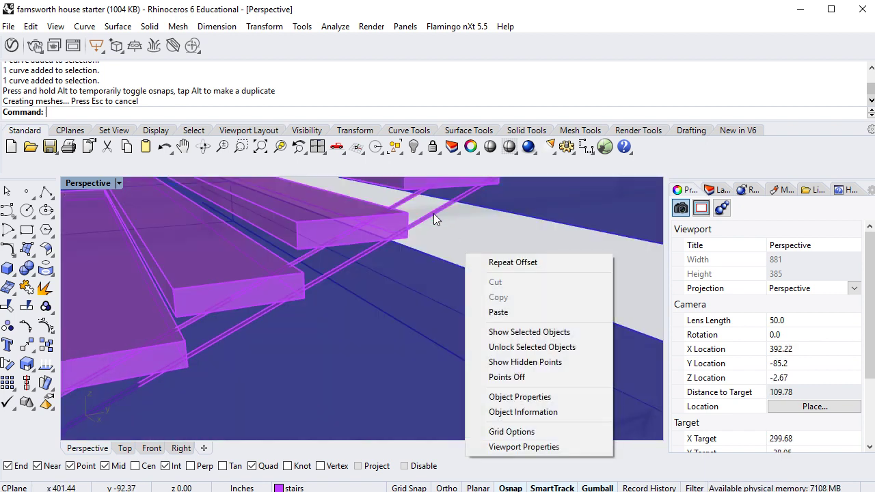
pyautogui.click(433, 218)
pyautogui.click(486, 262)
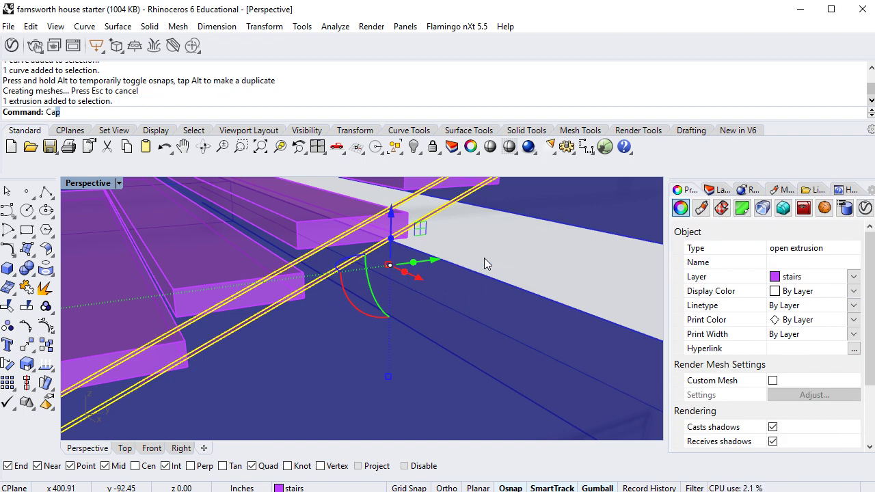
pyautogui.write('p')
pyautogui.press('Return')
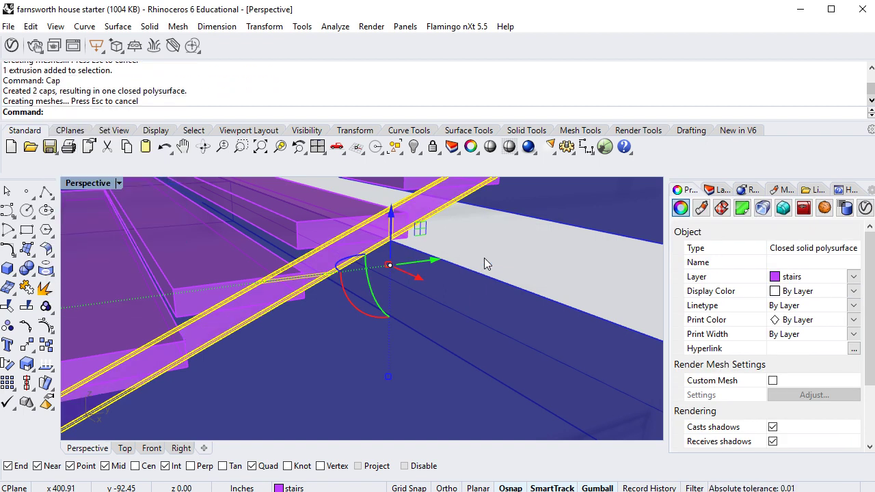
pyautogui.click(484, 248)
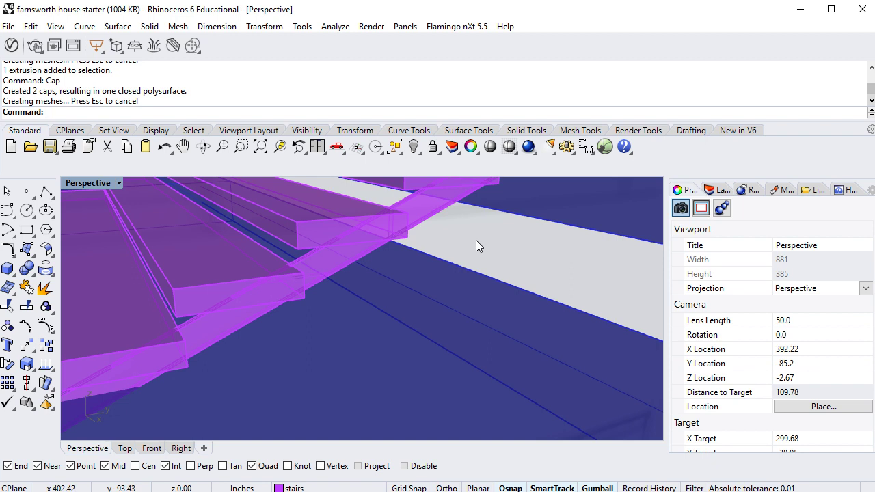
# Step: Mirror a copy of the solid stringer to the opposite stair end in the Top view, about a vertical line through the treads' midpoint
pyautogui.click(424, 212)
pyautogui.scroll(-3, 425, 212)
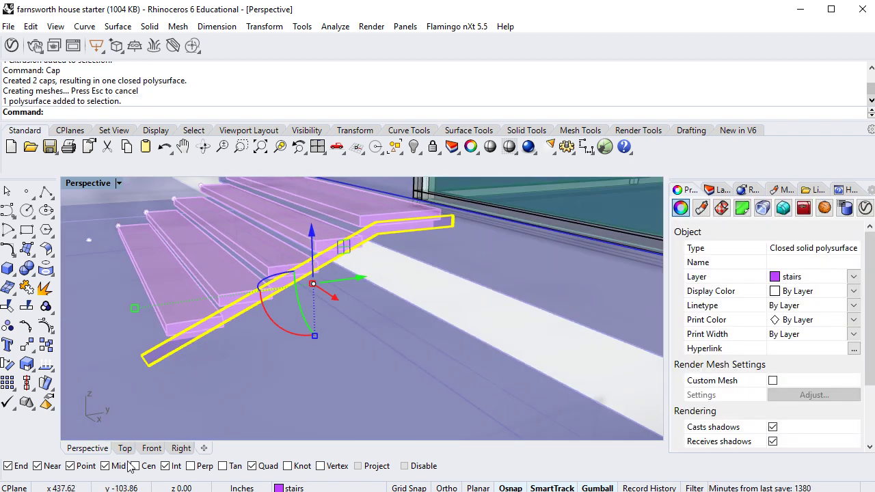
pyautogui.click(124, 448)
pyautogui.scroll(-5, 205, 387)
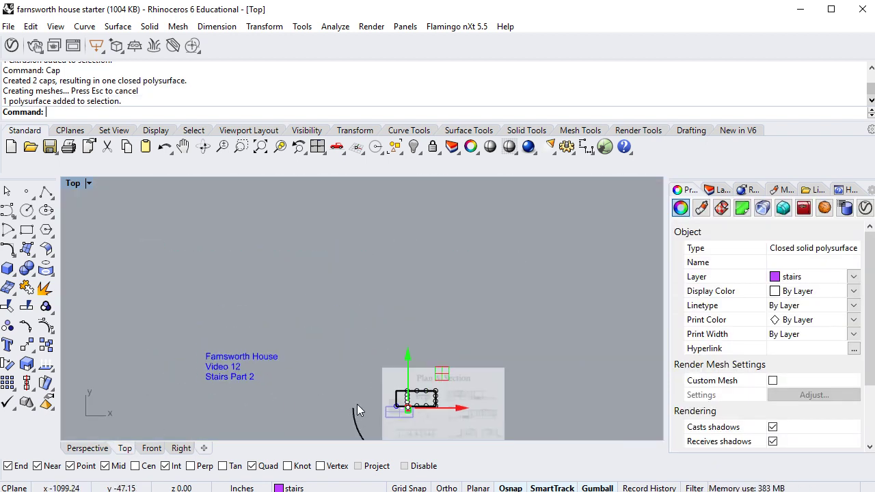
pyautogui.moveTo(411, 411); pyautogui.dragTo(345, 329, button='right')
pyautogui.scroll(20, 345, 328)
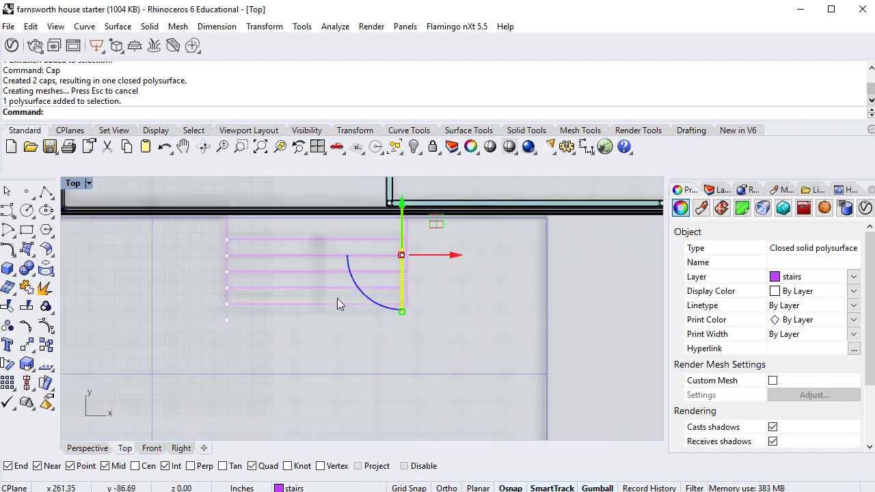
pyautogui.scroll(1, 337, 298)
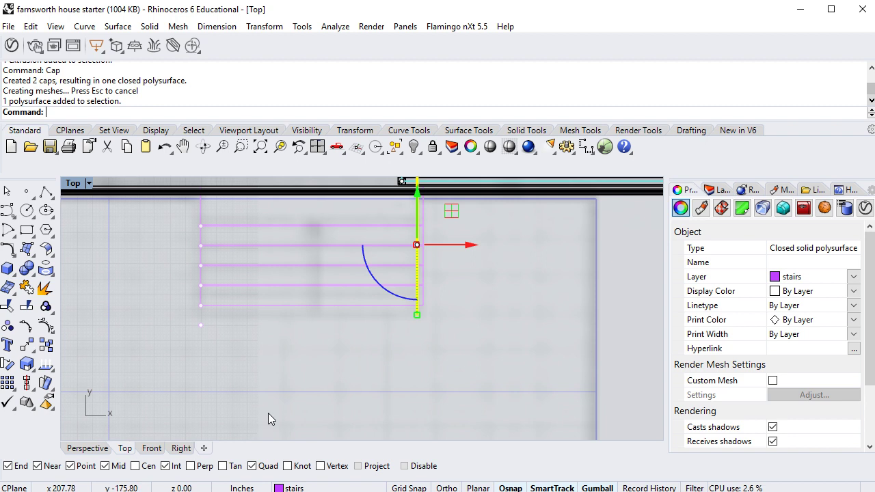
pyautogui.moveTo(310, 340); pyautogui.dragTo(305, 378, button='right')
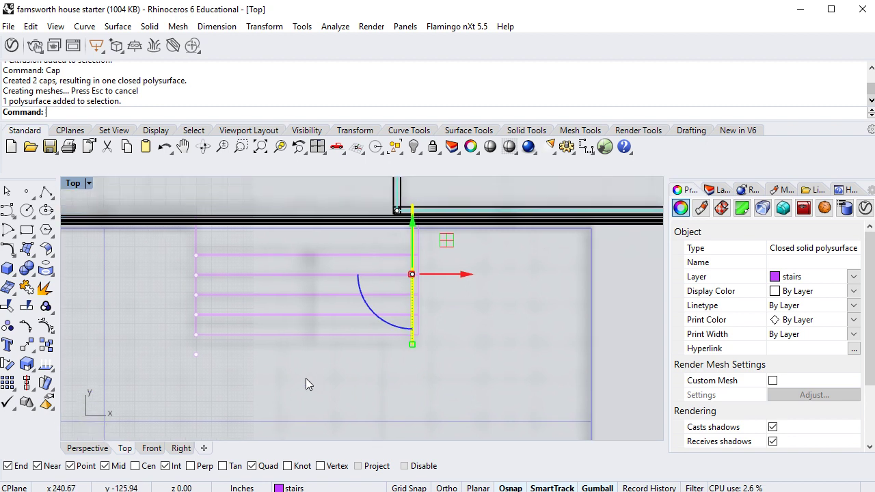
pyautogui.write('Mirror')
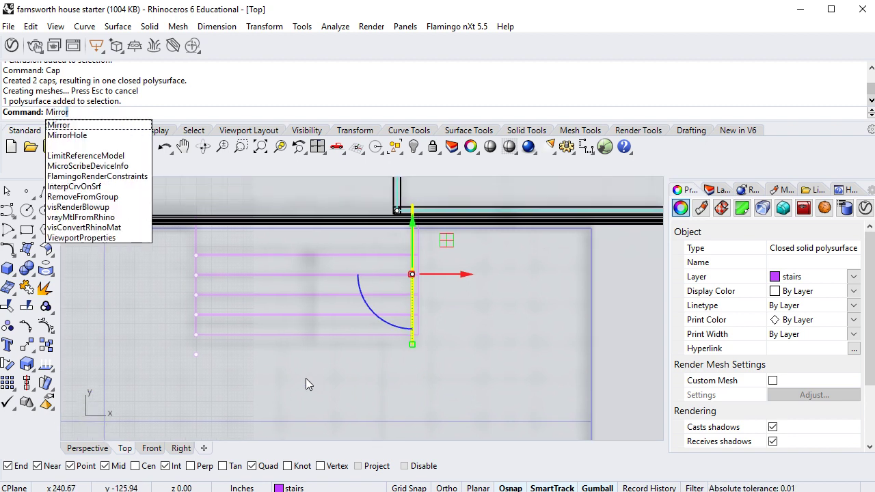
pyautogui.press('Return')
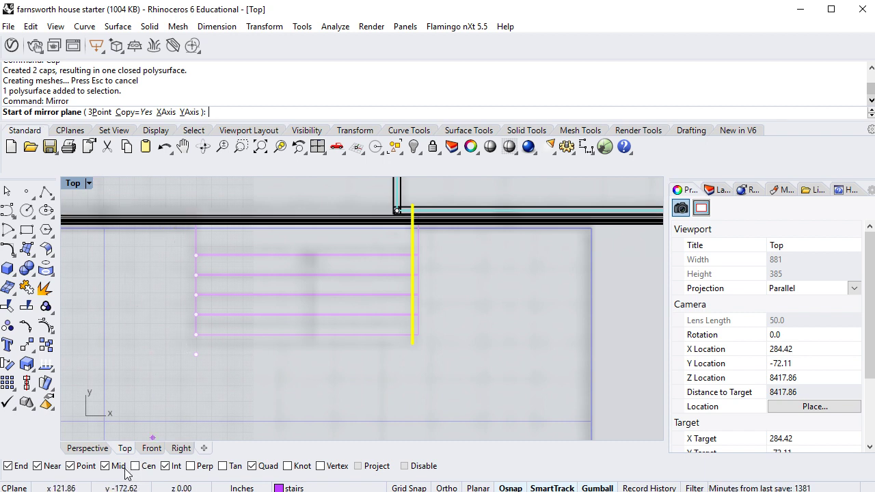
pyautogui.click(306, 336)
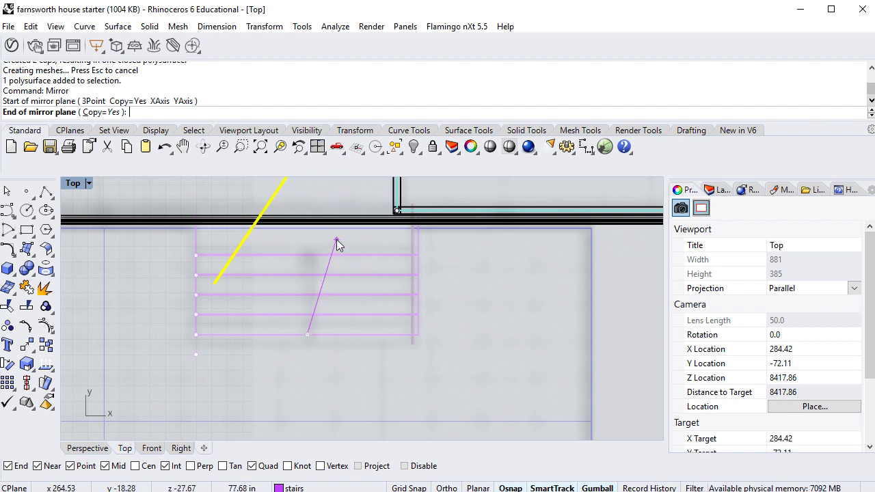
pyautogui.press('shift')
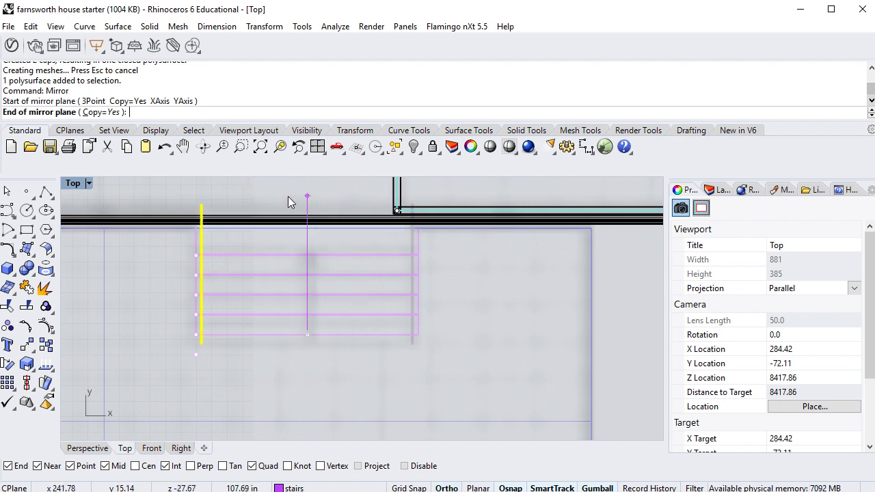
pyautogui.click(288, 196)
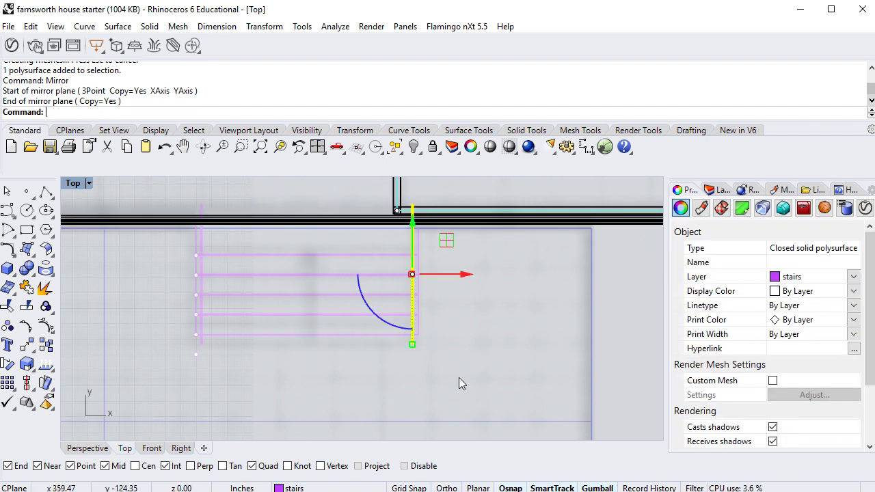
pyautogui.press('Escape')
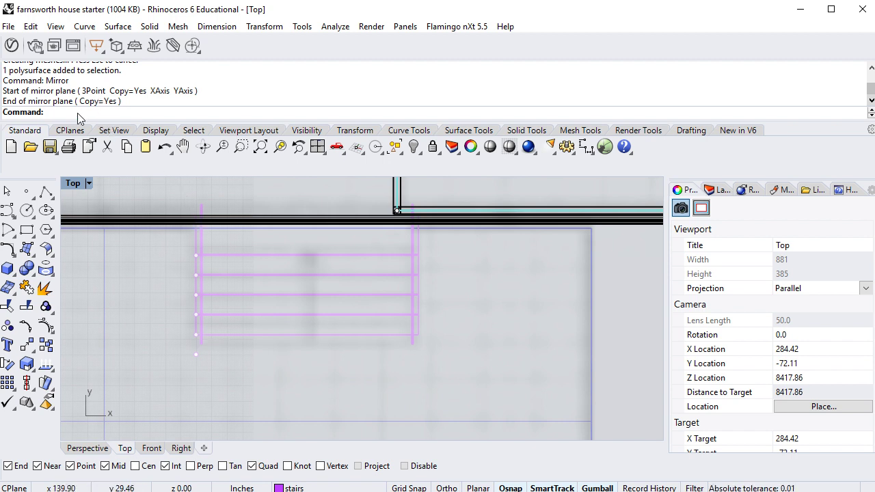
# Step: Select all objects on the stairs layer, working in the Perspective view
pyautogui.click(87, 448)
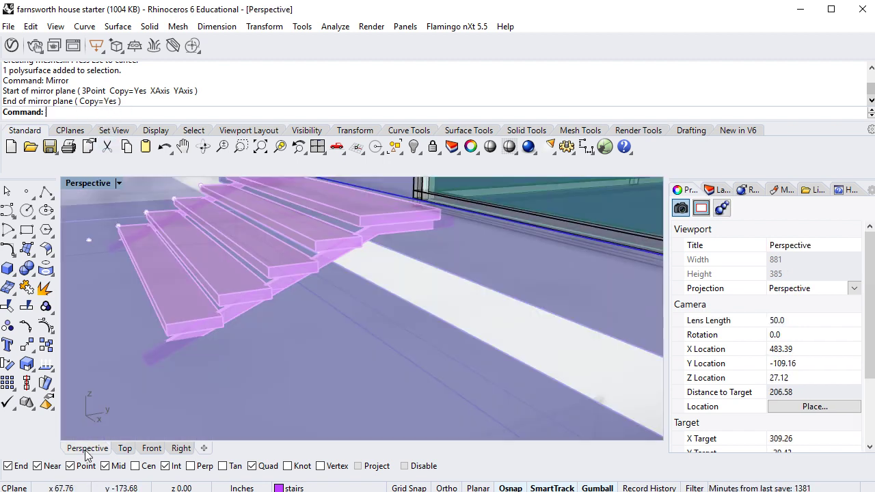
pyautogui.scroll(-6, 244, 346)
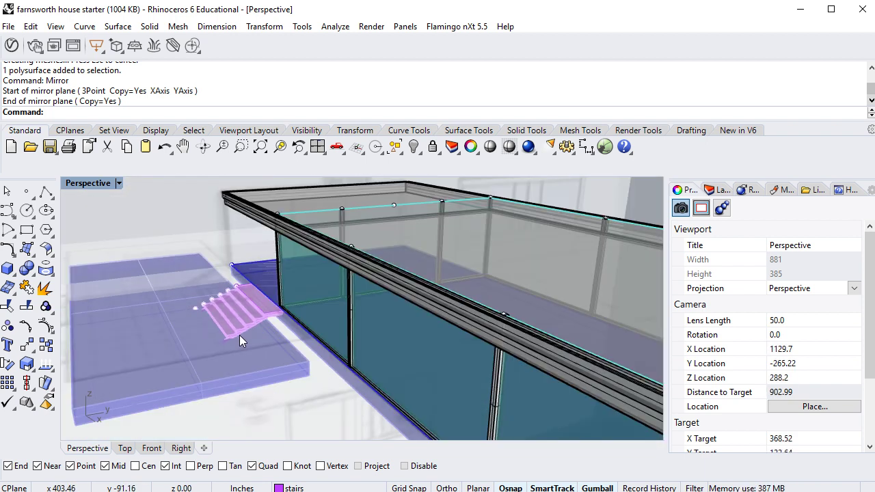
pyautogui.moveTo(242, 405)
pyautogui.mouseDown(button='right')
pyautogui.moveTo(299, 389)
pyautogui.moveTo(353, 353)
pyautogui.moveTo(261, 369)
pyautogui.moveTo(295, 362)
pyautogui.moveTo(239, 404)
pyautogui.mouseUp(button='right')
pyautogui.scroll(-3, 239, 405)
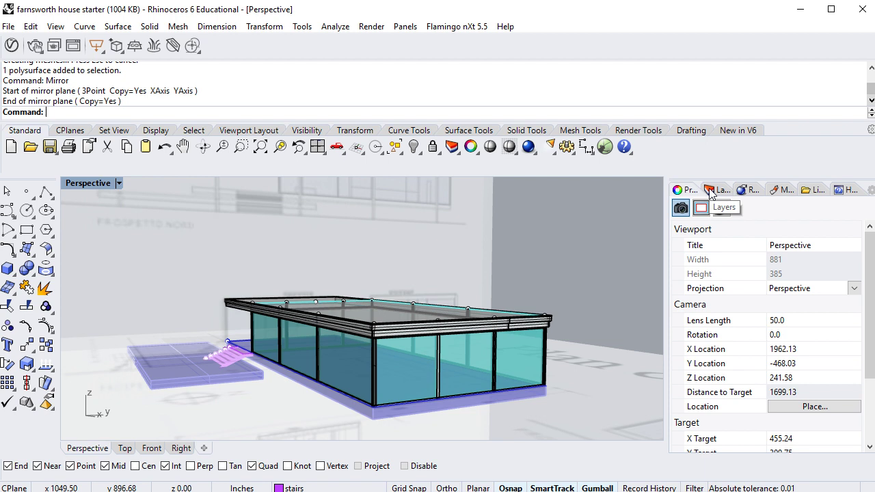
pyautogui.click(711, 191)
pyautogui.click(764, 395)
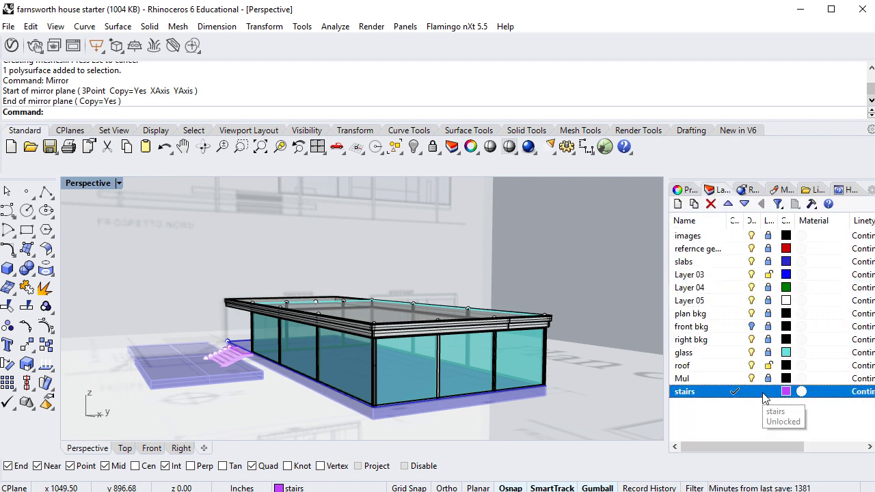
pyautogui.rightClick(764, 395)
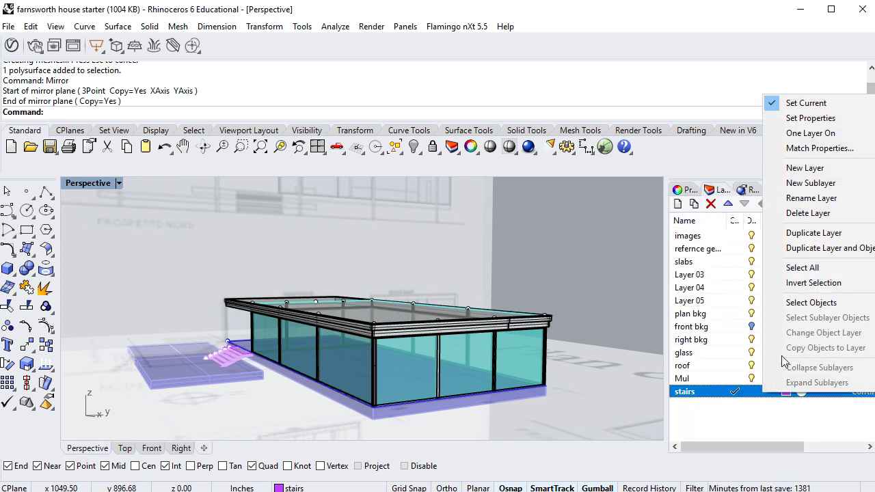
pyautogui.click(809, 305)
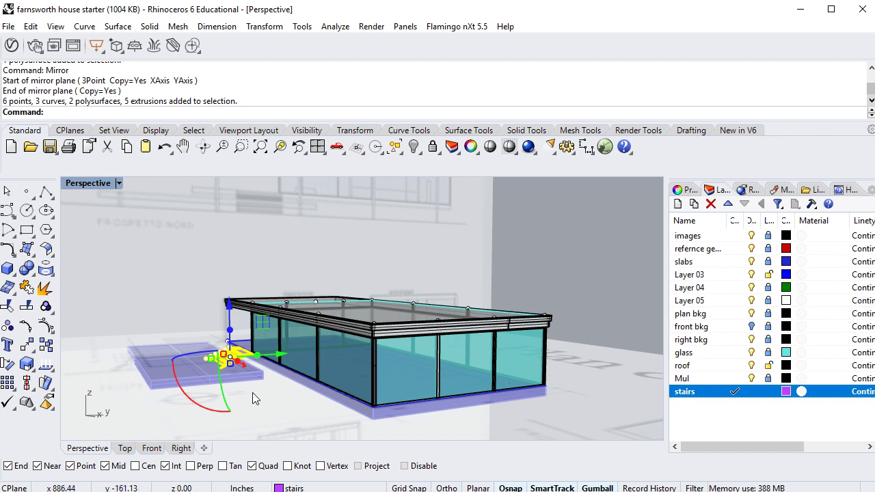
# Step: Copy the selected stairs from the landing's outer corner to the top corner of the lower terrace slab's outer edge
pyautogui.scroll(6, 254, 397)
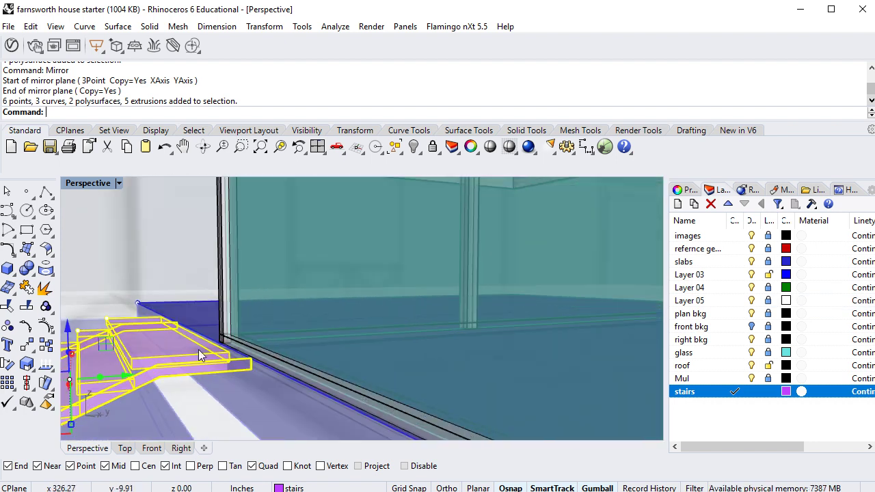
pyautogui.write('Copy')
pyautogui.press('Return')
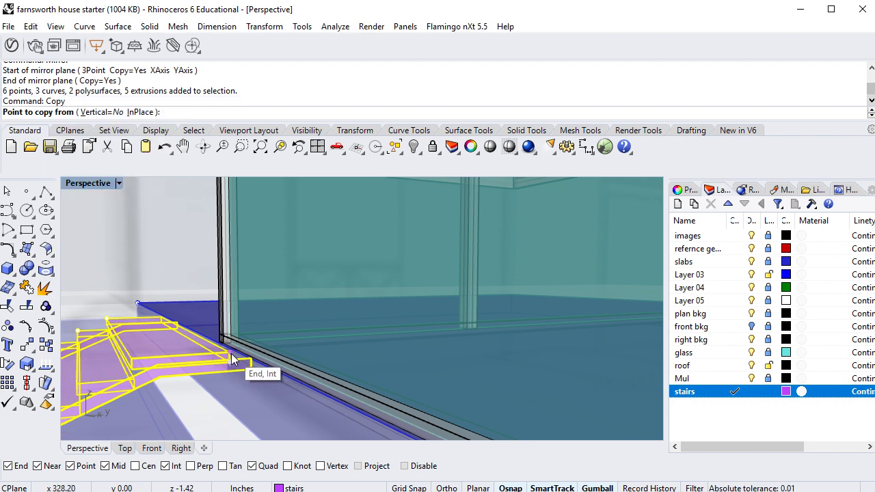
pyautogui.click(129, 357)
pyautogui.scroll(-5, 129, 358)
pyautogui.scroll(3, 122, 386)
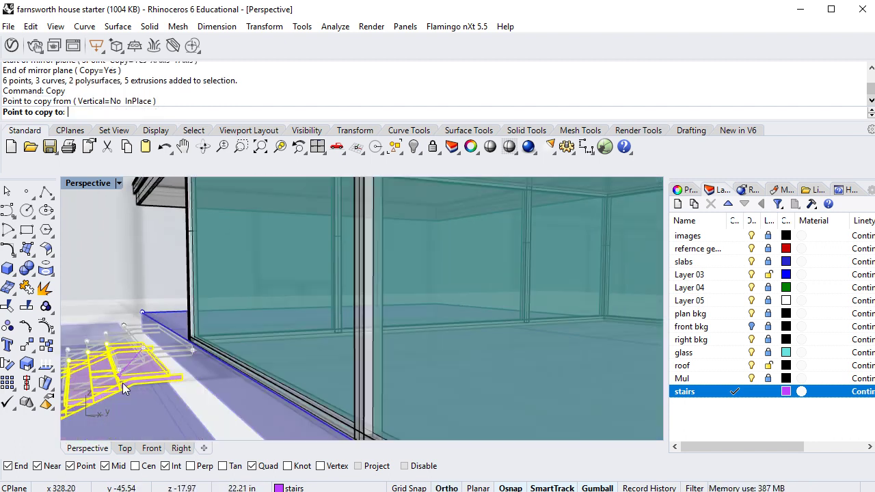
pyautogui.keyDown('shift'); pyautogui.moveTo(124, 384); pyautogui.dragTo(364, 267, button='right'); pyautogui.keyUp('shift')
pyautogui.scroll(-5, 364, 269)
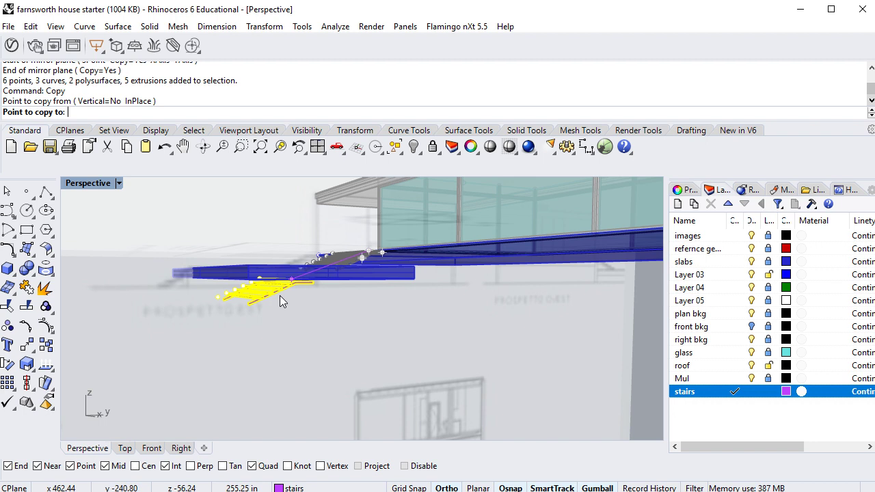
pyautogui.moveTo(279, 296); pyautogui.dragTo(244, 383, button='right')
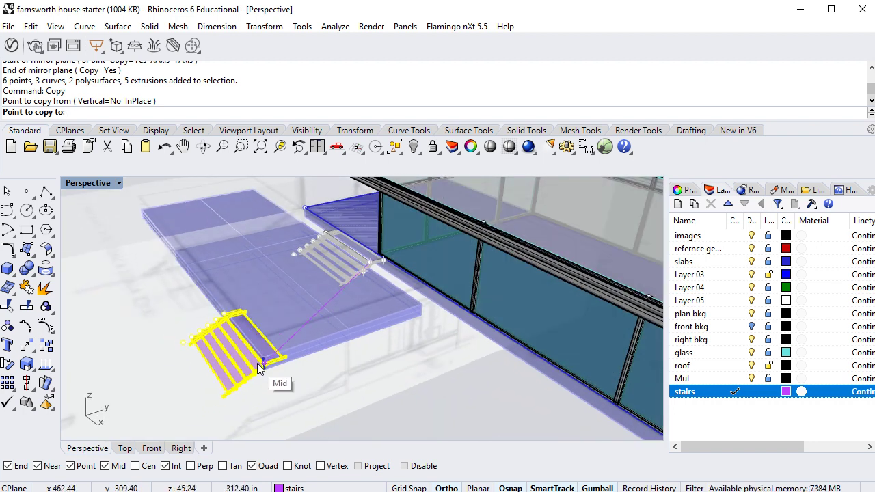
pyautogui.scroll(5, 260, 360)
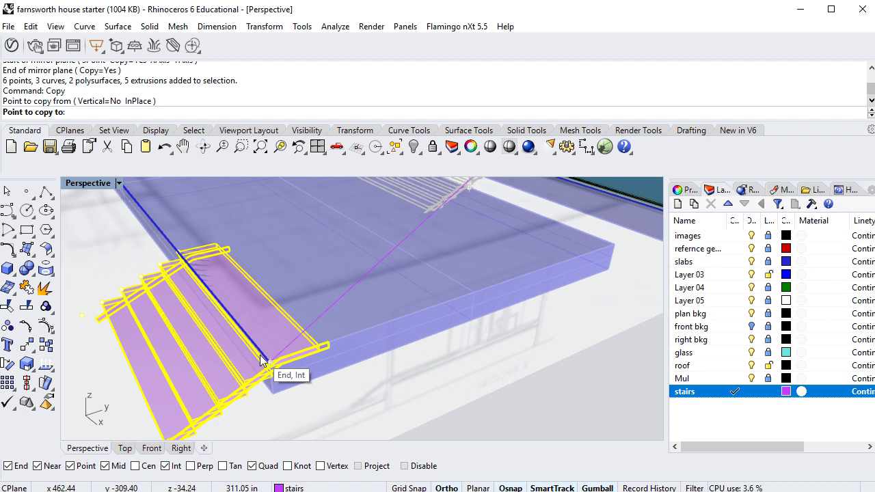
pyautogui.click(261, 360)
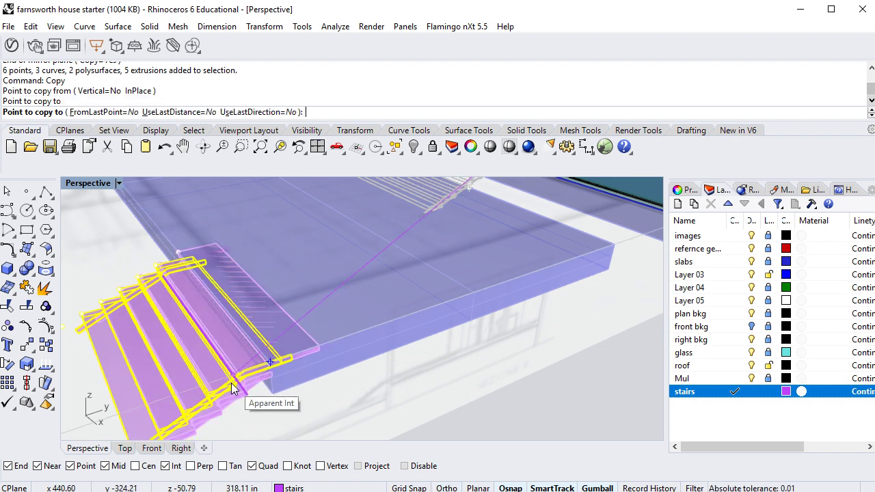
pyautogui.press('Return')
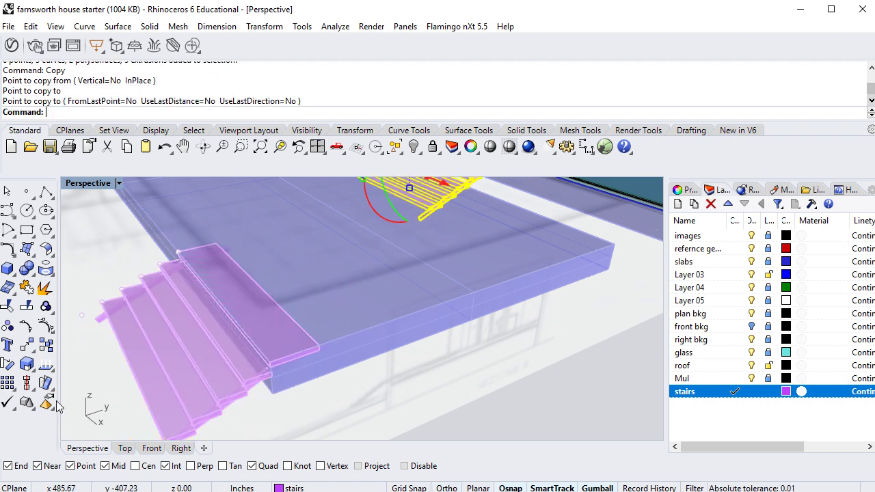
# Step: Delete the landing extrusion of the copied stairs where it overlaps the lower terrace slab
pyautogui.click(307, 351)
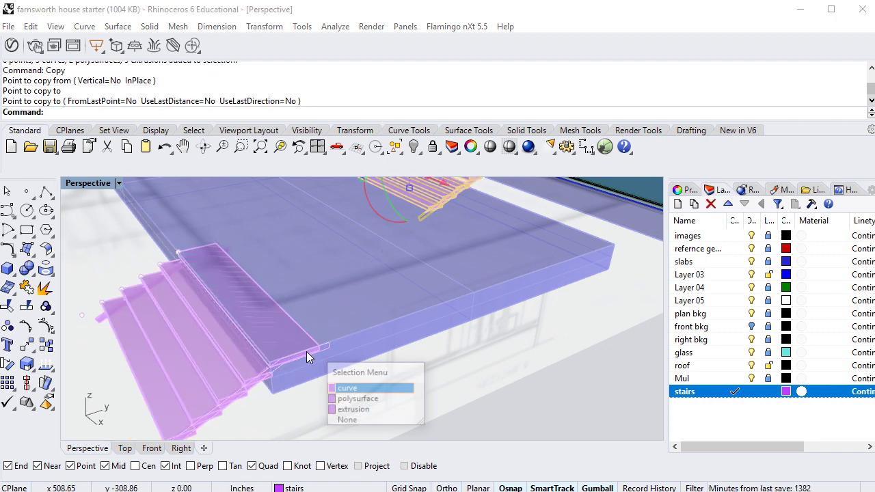
pyautogui.click(352, 410)
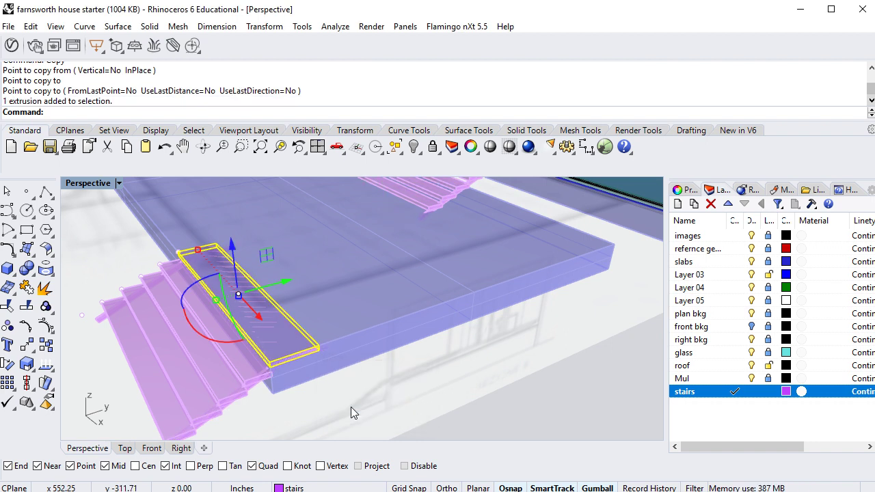
pyautogui.press('Delete')
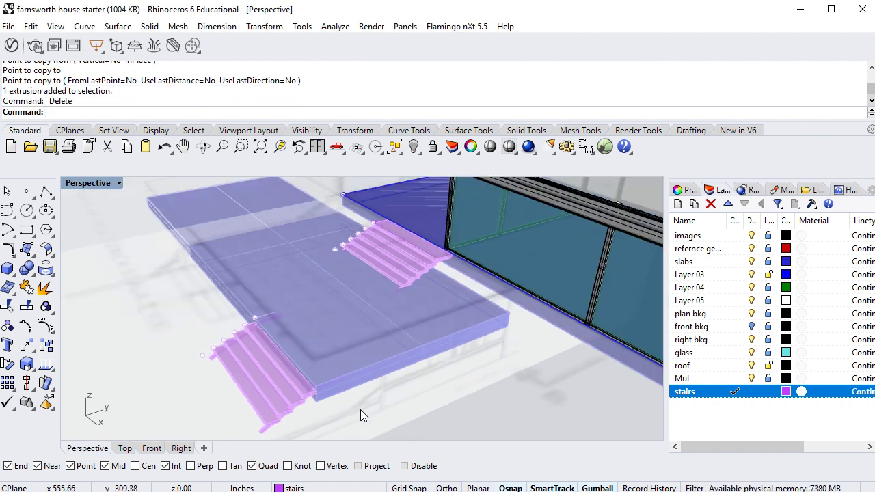
# Step: Select the remaining treads and stringers of the lower stairs together and group them
pyautogui.moveTo(286, 429); pyautogui.dragTo(171, 292, button='right')
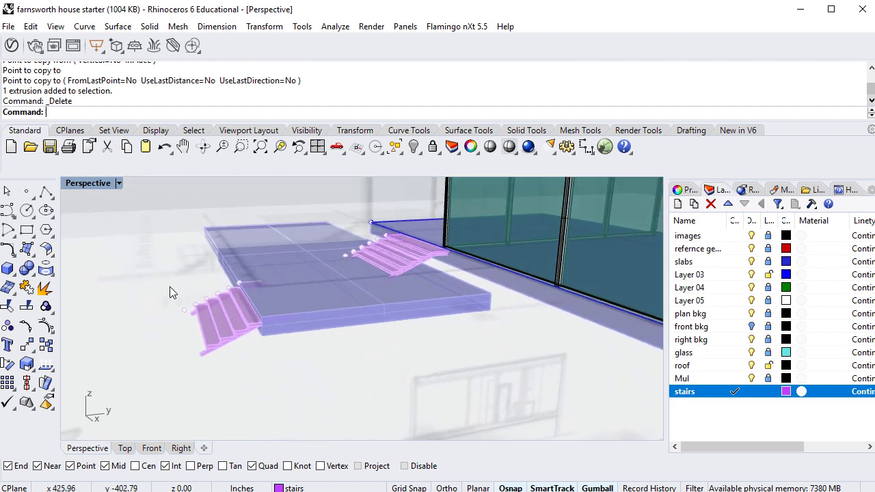
pyautogui.moveTo(217, 355); pyautogui.dragTo(239, 363)
pyautogui.moveTo(239, 363); pyautogui.dragTo(218, 405, button='right')
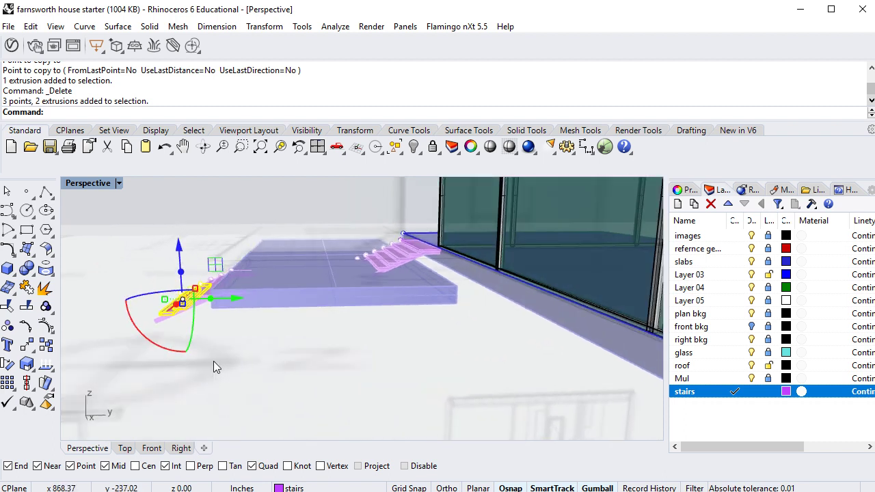
pyautogui.scroll(5, 214, 349)
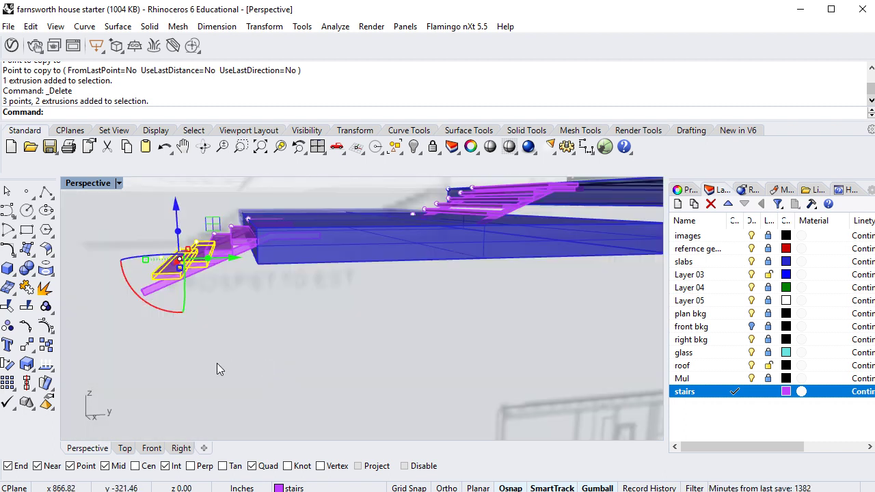
pyautogui.moveTo(237, 336); pyautogui.dragTo(151, 212)
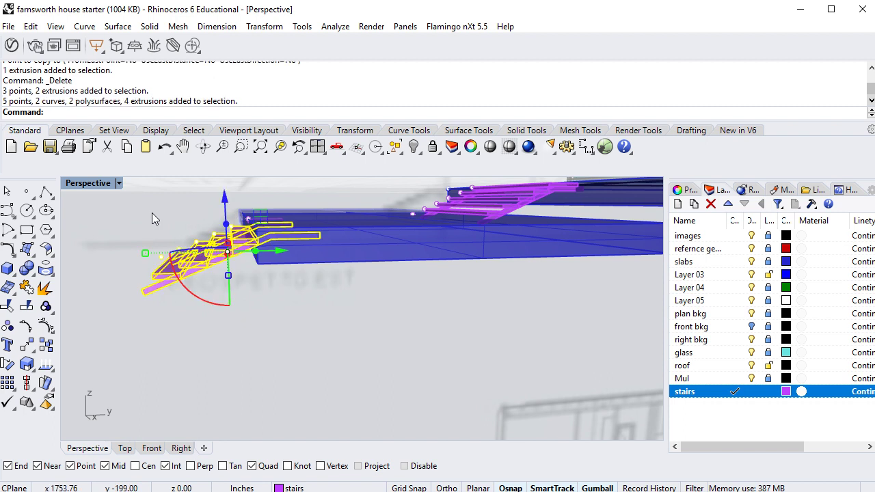
pyautogui.click(45, 307)
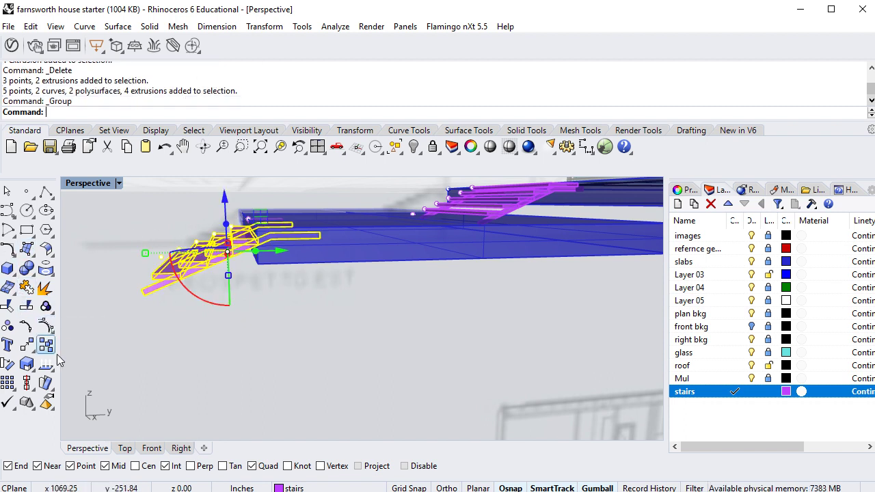
# Step: Move the grouped lower stairs along the terrace edge in the Top view to match the plan drawing, deselect them, and check both flights in Perspective
pyautogui.click(125, 449)
pyautogui.scroll(-16, 237, 380)
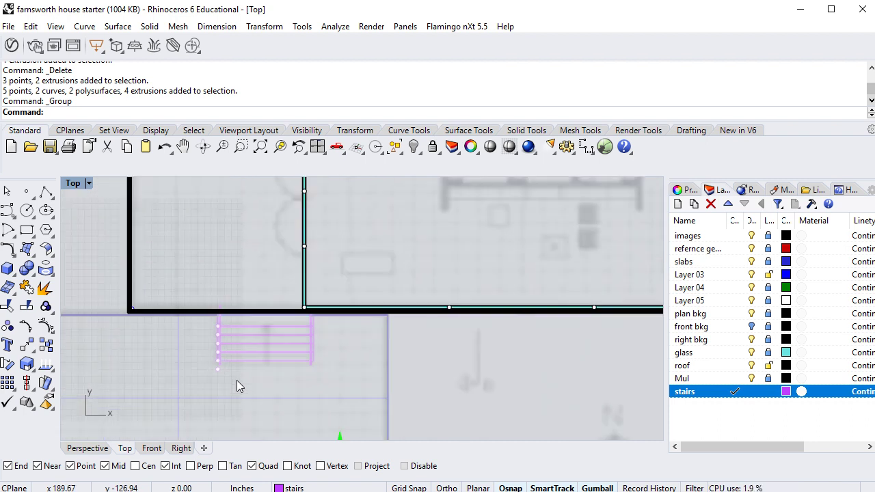
pyautogui.moveTo(254, 381); pyautogui.dragTo(286, 279, button='right')
pyautogui.scroll(6, 315, 340)
pyautogui.scroll(4, 315, 344)
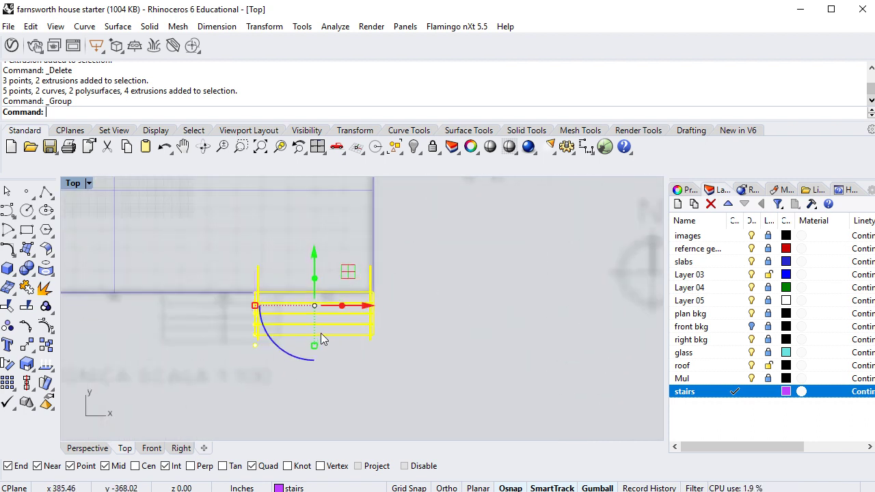
pyautogui.moveTo(312, 299); pyautogui.dragTo(195, 318)
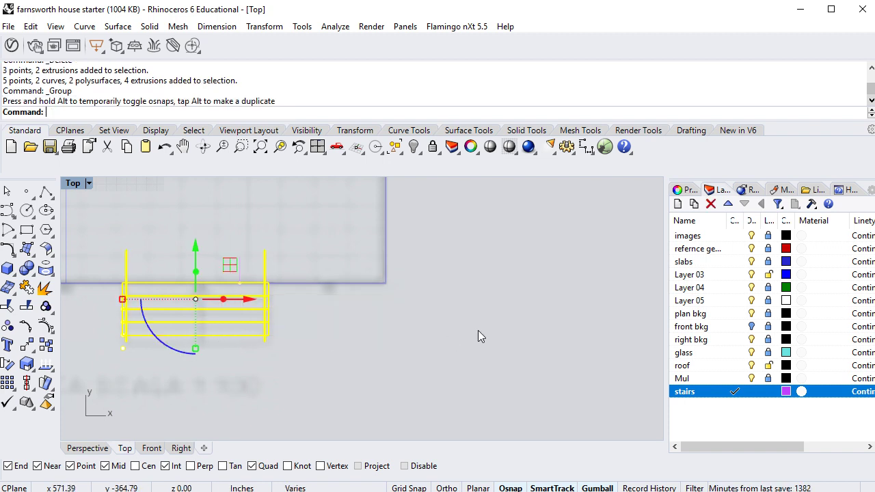
pyautogui.click(478, 331)
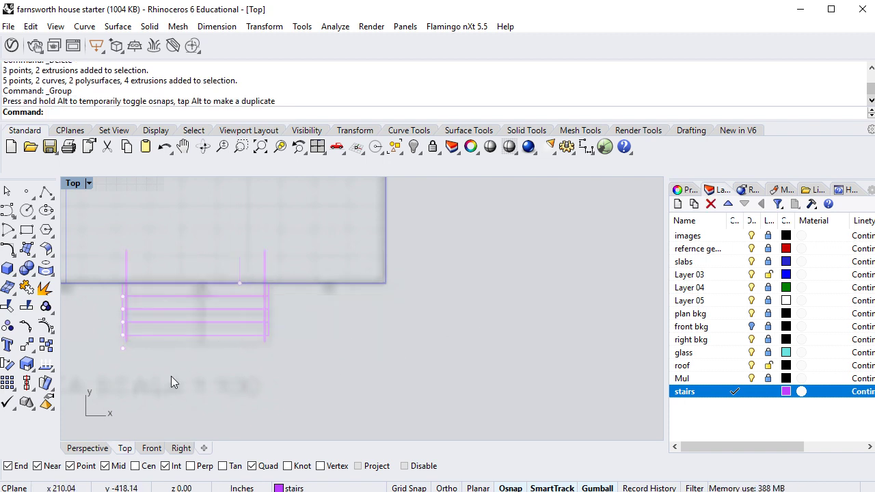
pyautogui.click(88, 448)
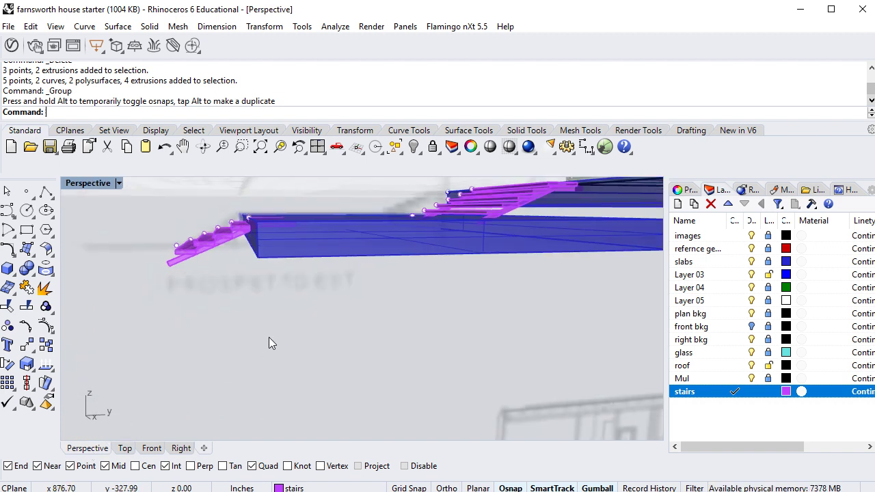
pyautogui.moveTo(268, 337); pyautogui.dragTo(400, 375, button='right')
pyautogui.scroll(-7, 217, 351)
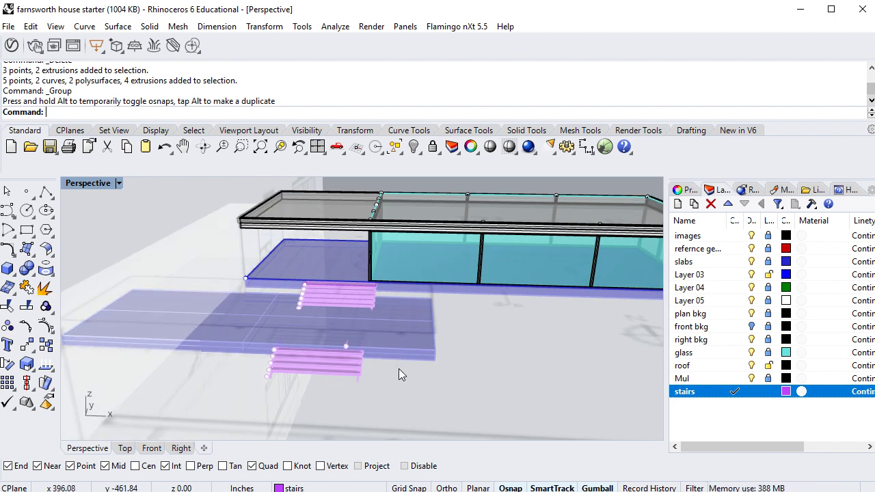